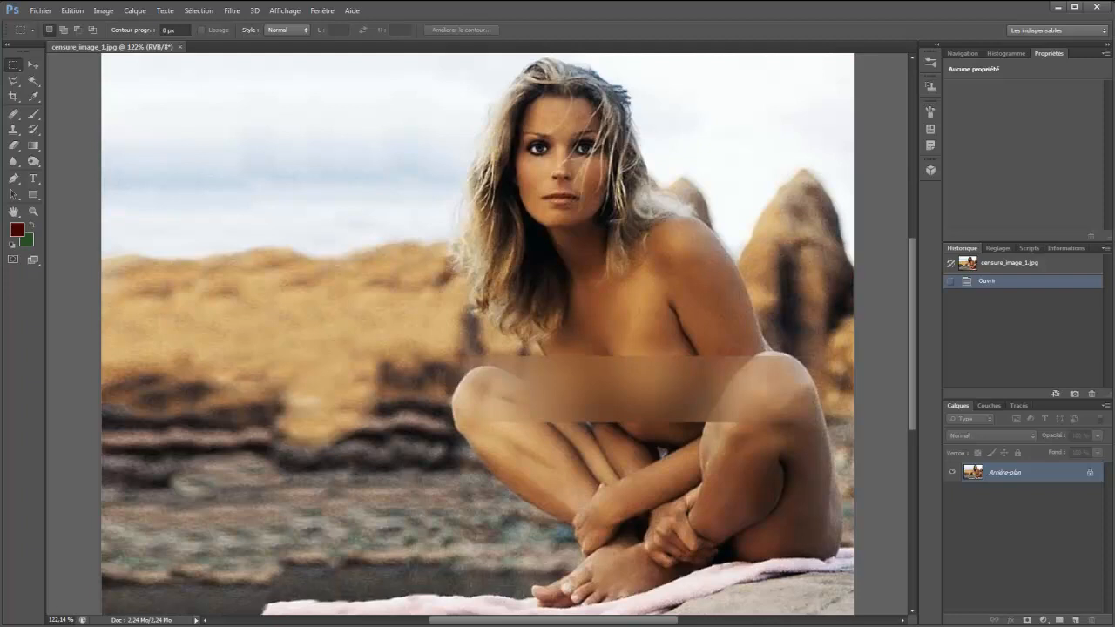
Close the current image and open censure_image_2 from the images_tuto_censure folder
key("ctrl+w")
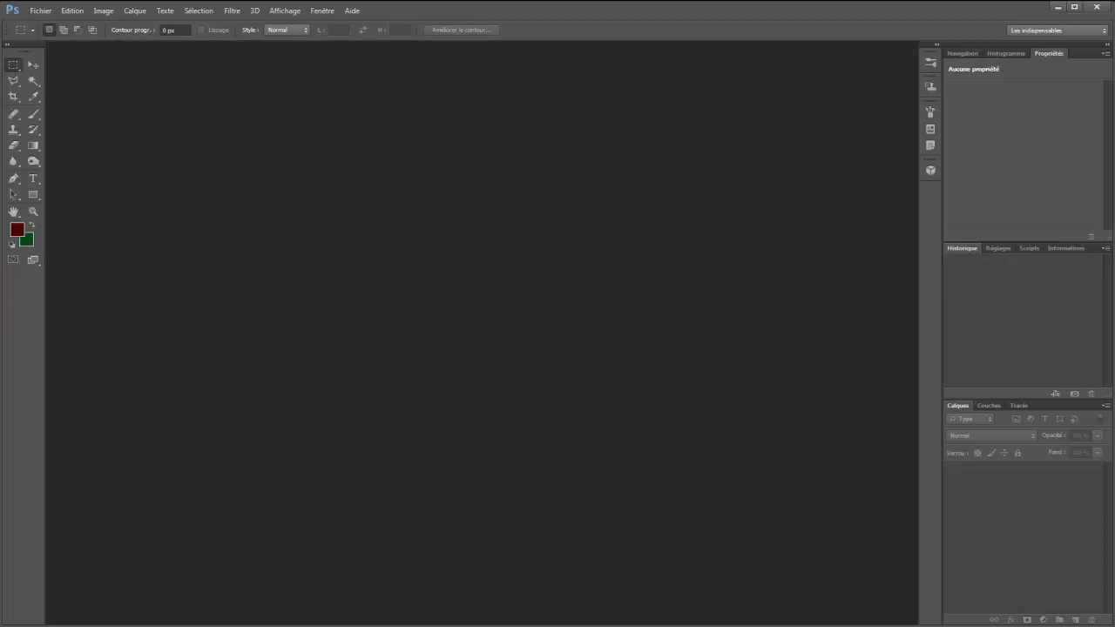
key("ctrl+o")
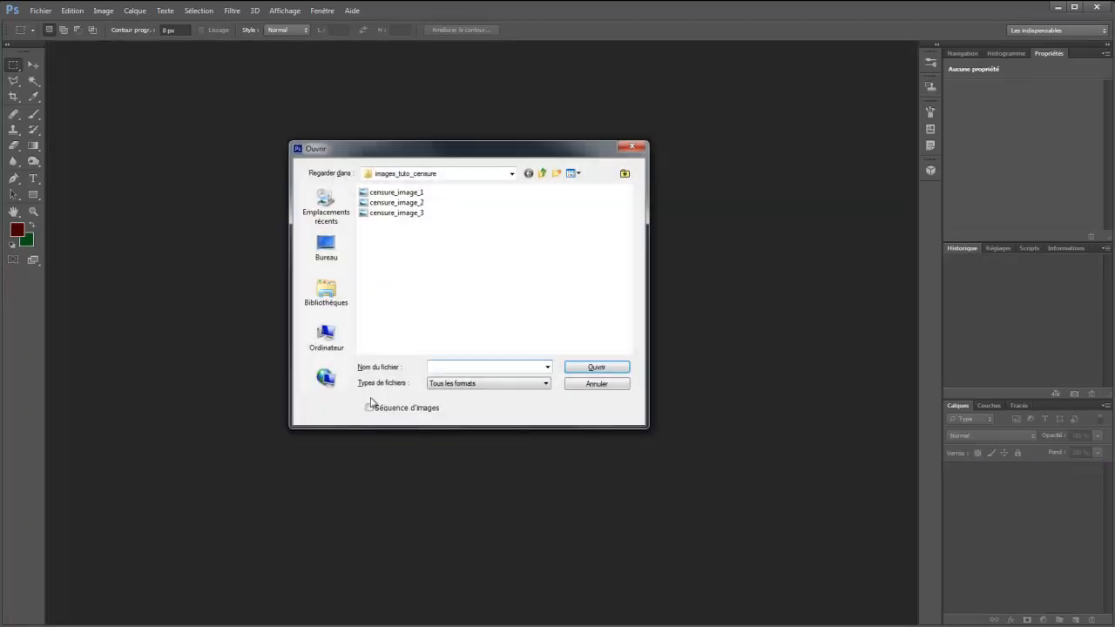
double_click(366, 204)
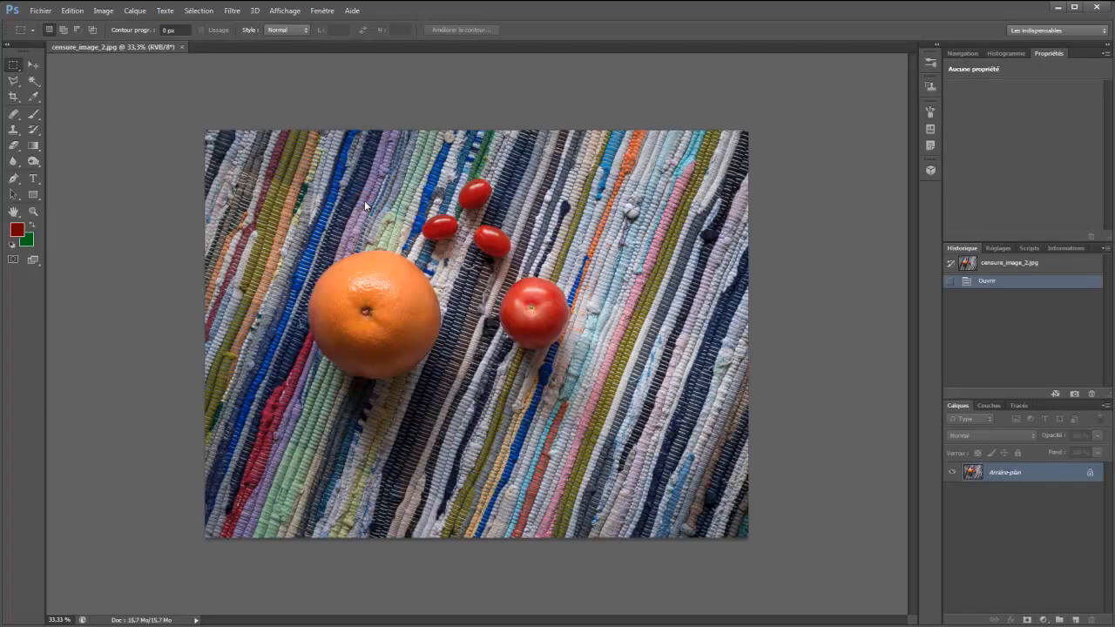
Create a new action named "Censure" in the Scripts perso set and start recording it
left_click(1029, 248)
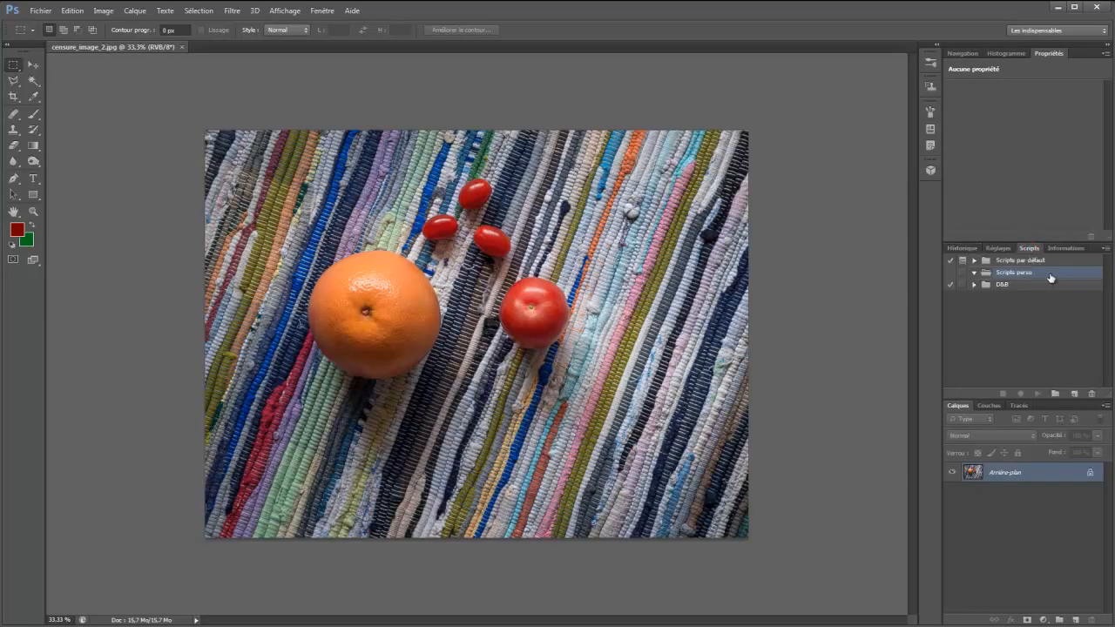
left_click(1076, 394)
type("Censure")
left_click(740, 216)
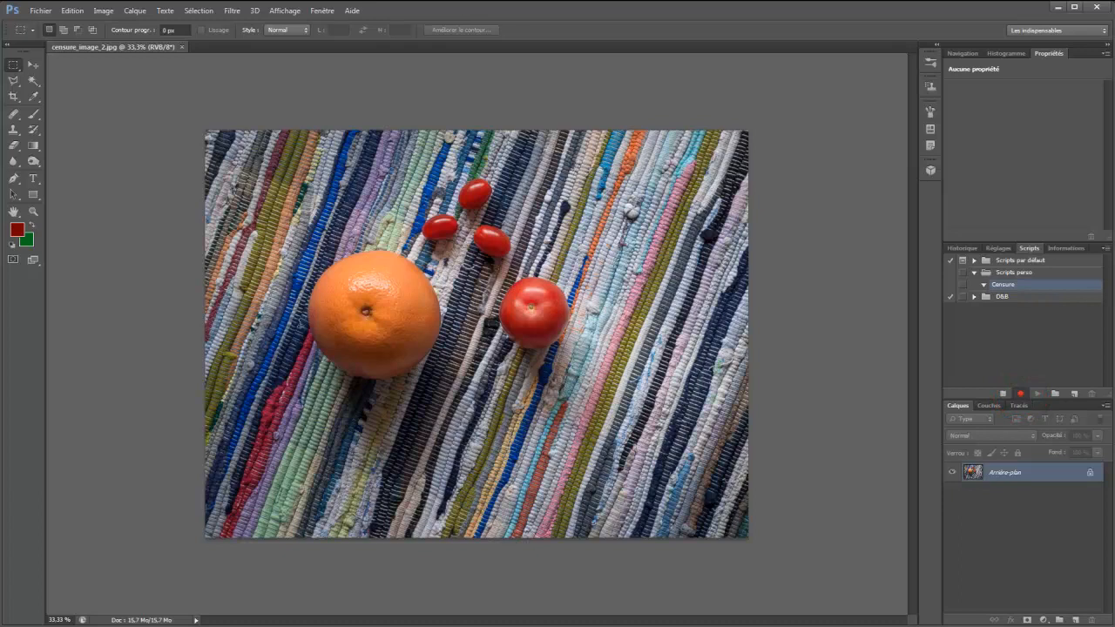
Duplicate the background layer and name the copy "Censure"
key("ctrl+j")
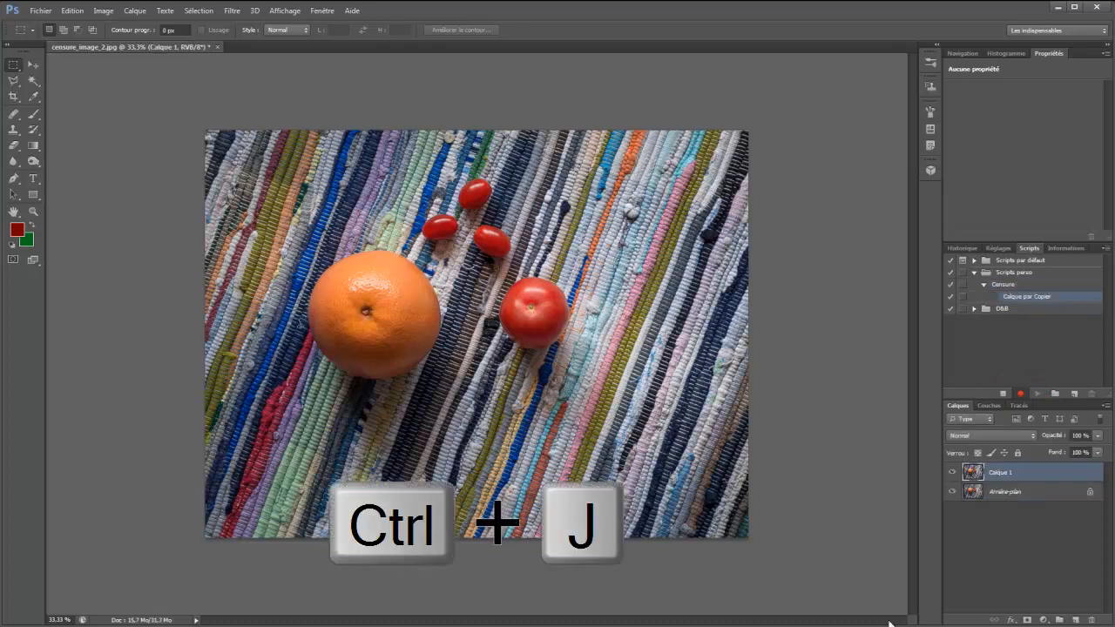
double_click(1000, 473)
type("Censure")
key("Return")
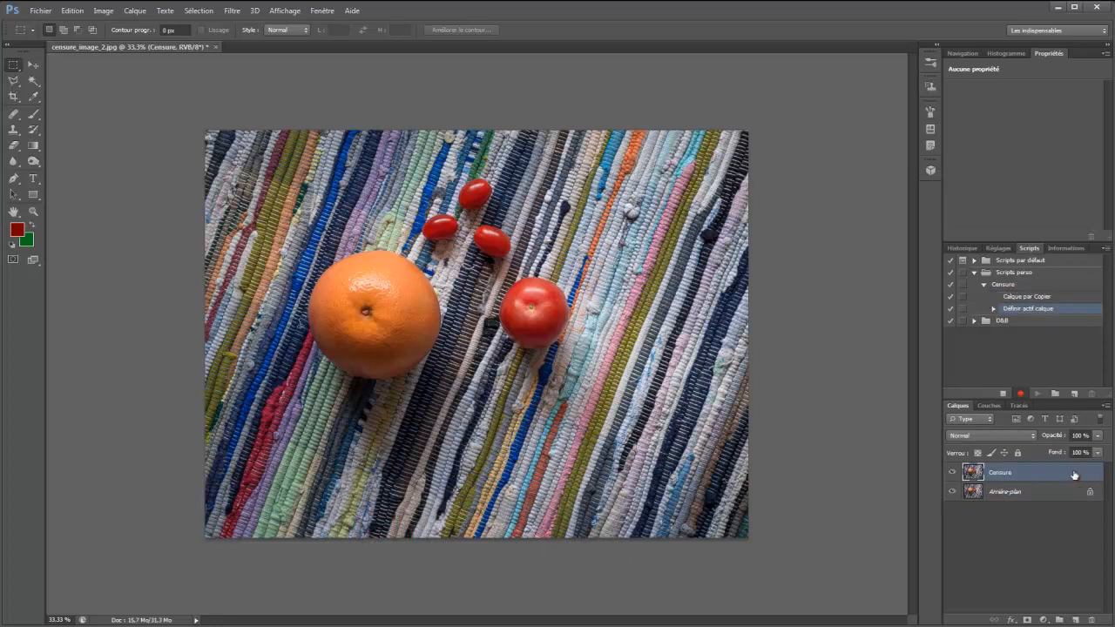
Convert the Censure layer to a smart object and apply a Gaussian blur with a radius of 106.3 pixels
right_click(1065, 472)
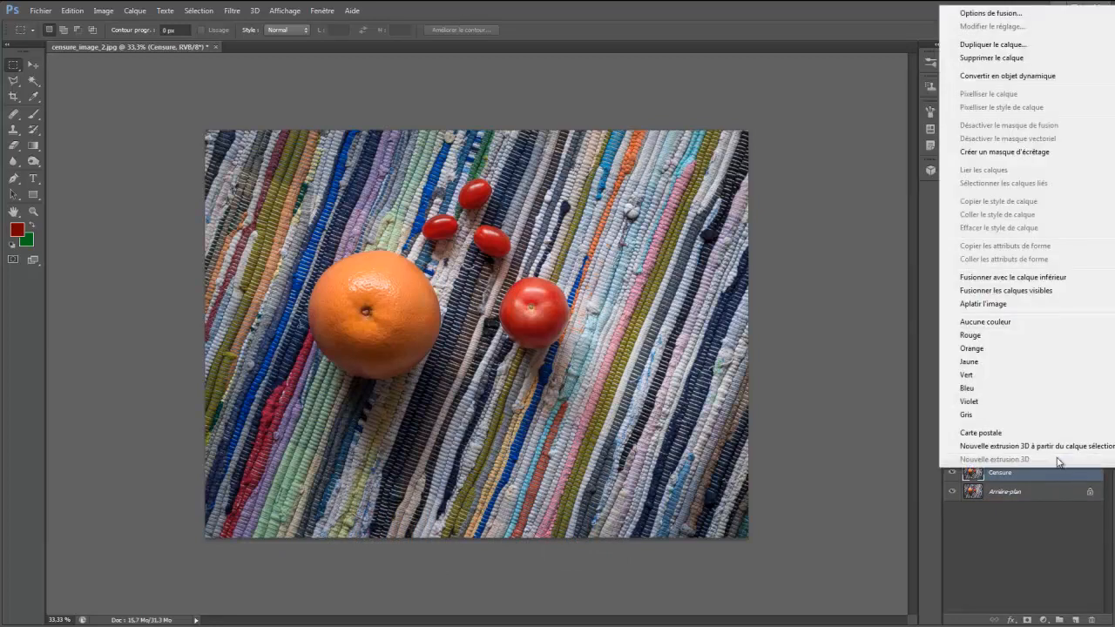
left_click(1075, 78)
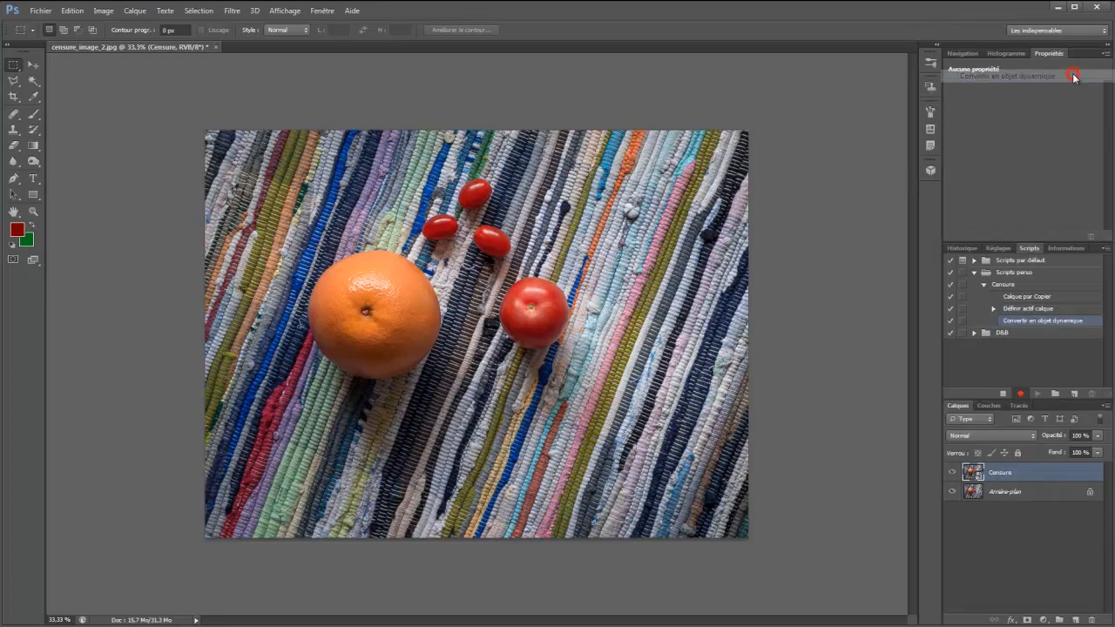
left_click(238, 10)
mouse_move(349, 133)
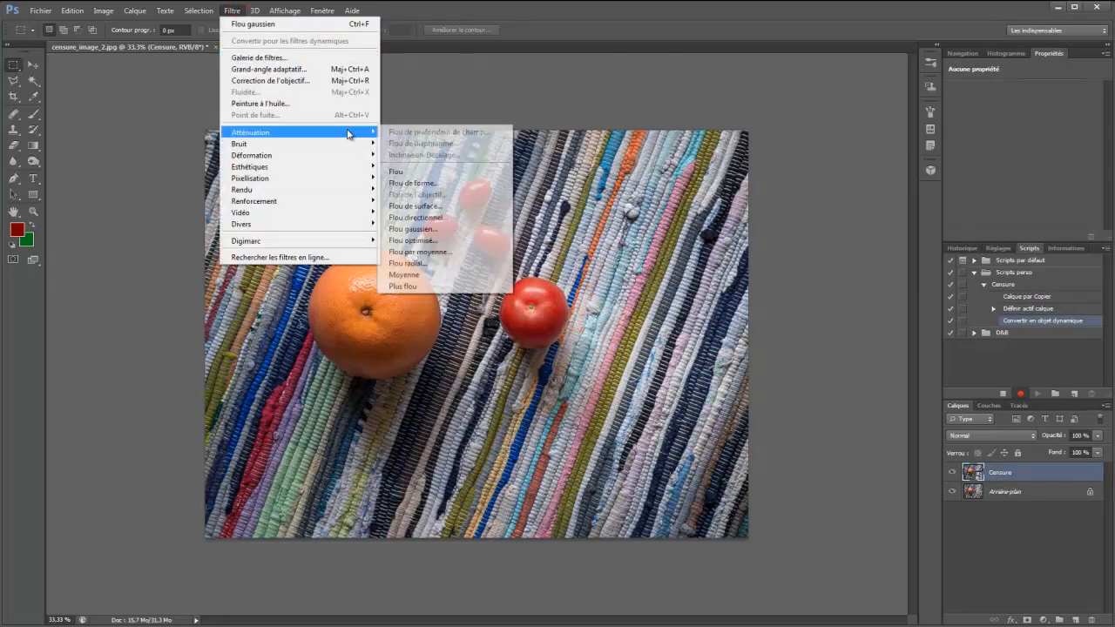
left_click(462, 224)
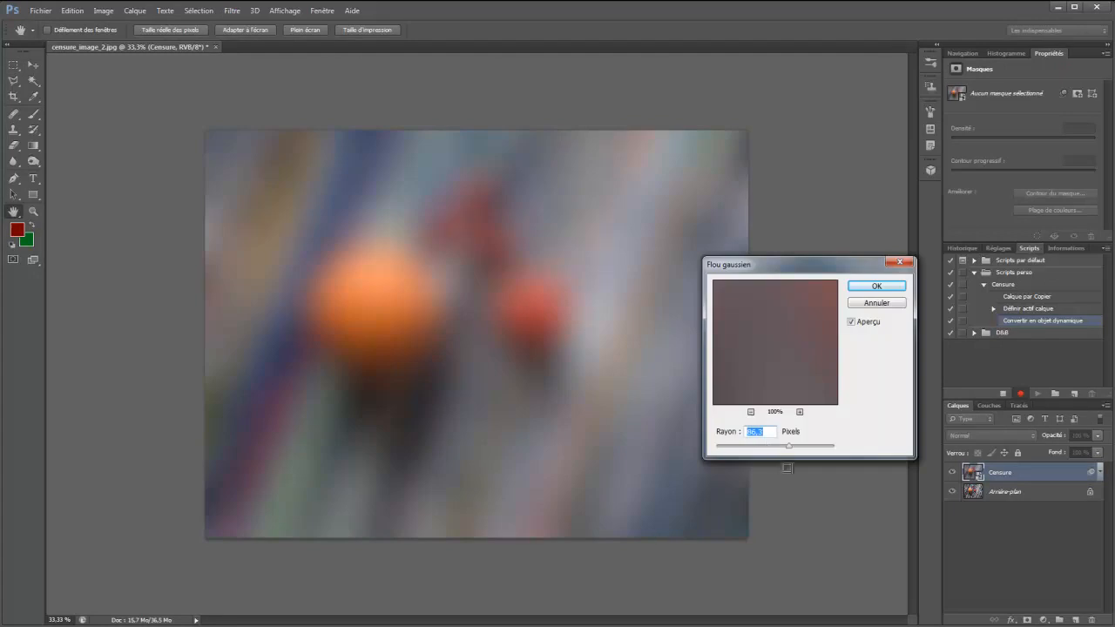
mouse_move(789, 446)
left_mouse_down()
mouse_move(778, 447)
mouse_move(794, 451)
left_mouse_up()
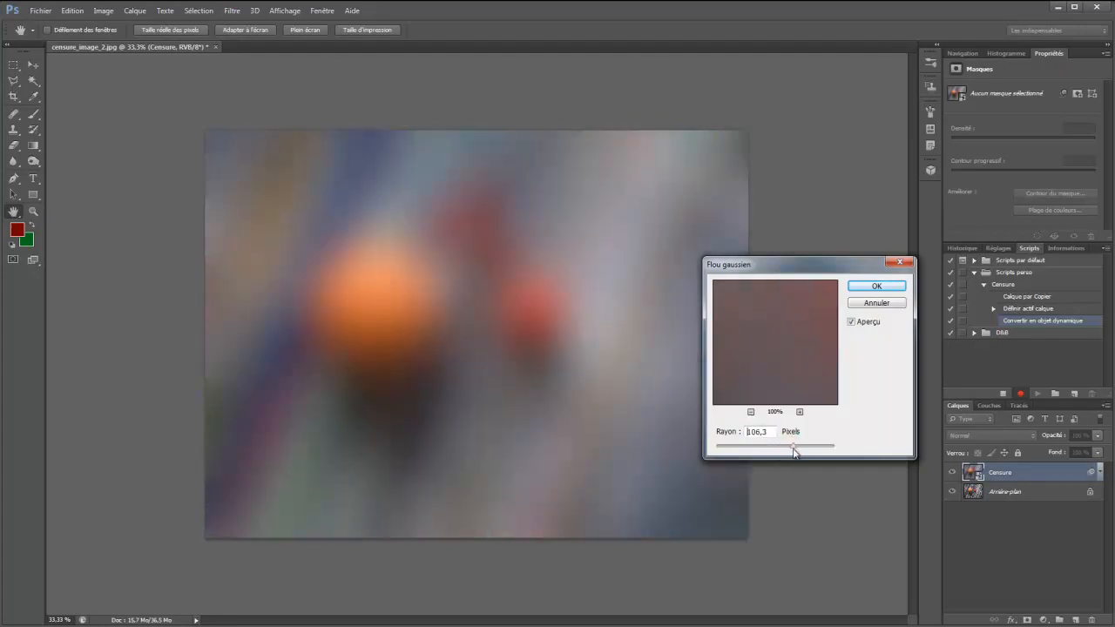
left_click(869, 288)
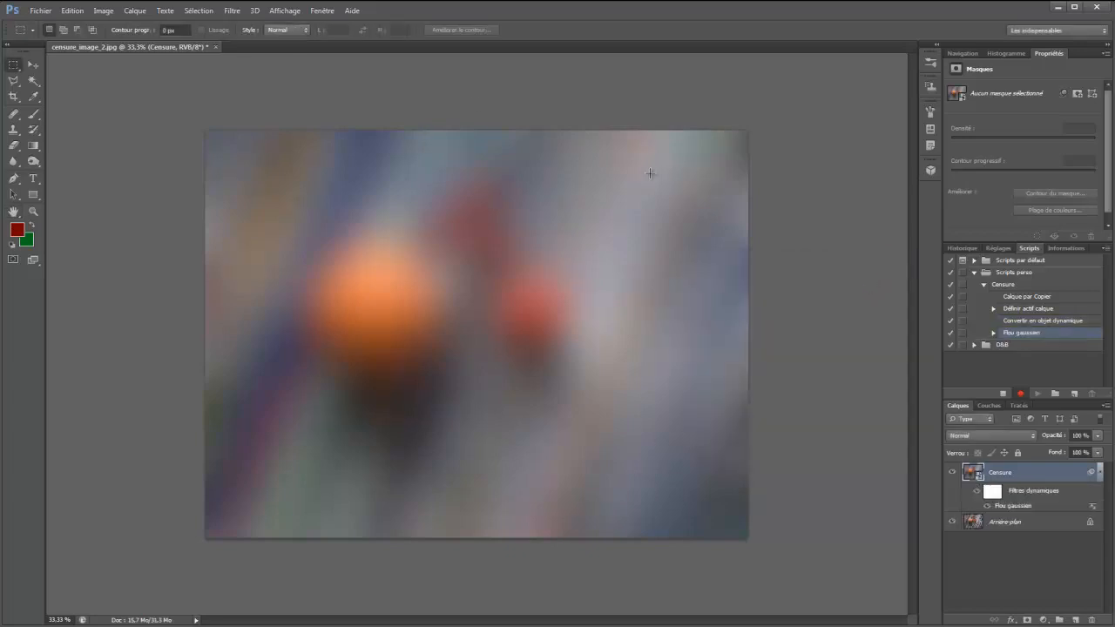
Apply a Mosaic filter with a cell size of 120 square to the Censure layer and hide that filter
left_click(232, 10)
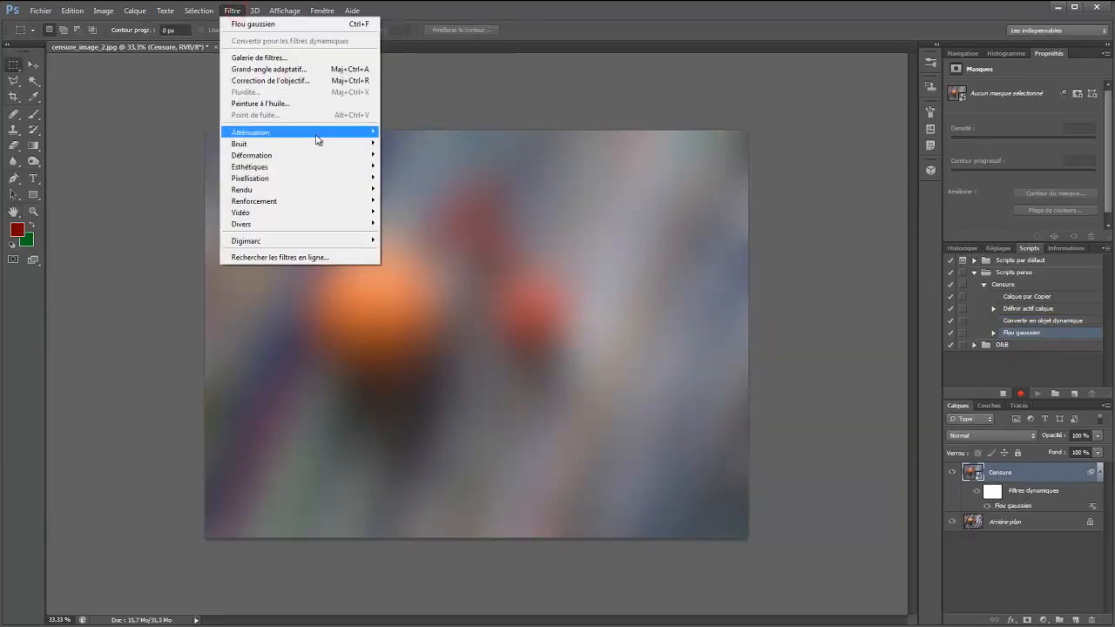
mouse_move(366, 178)
left_click(408, 235)
left_click_drag(771, 445, 779, 444)
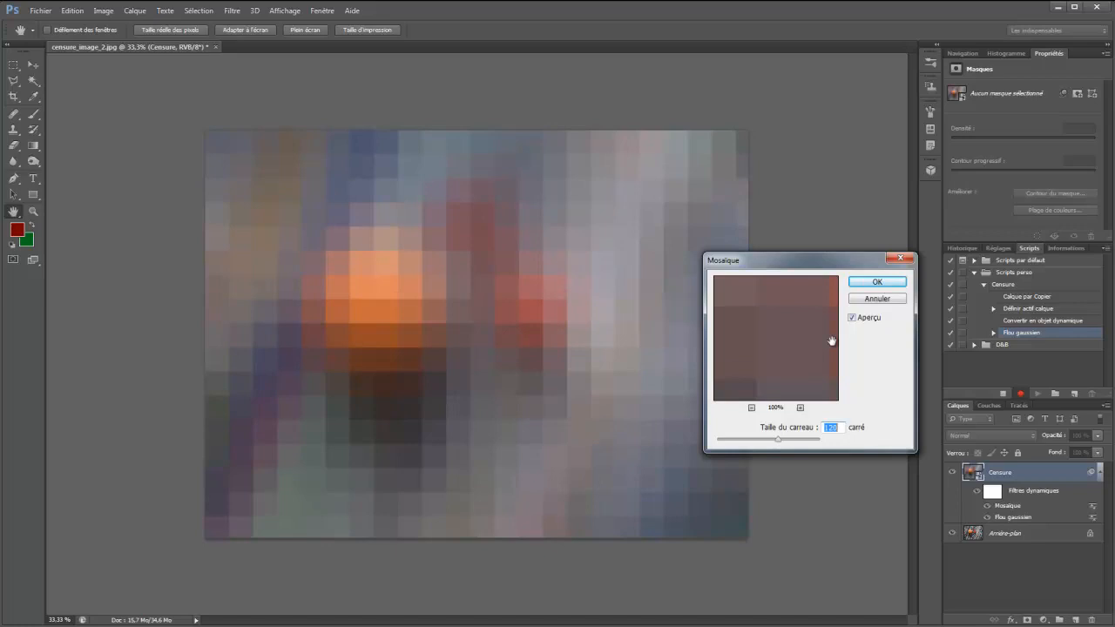
left_click(865, 282)
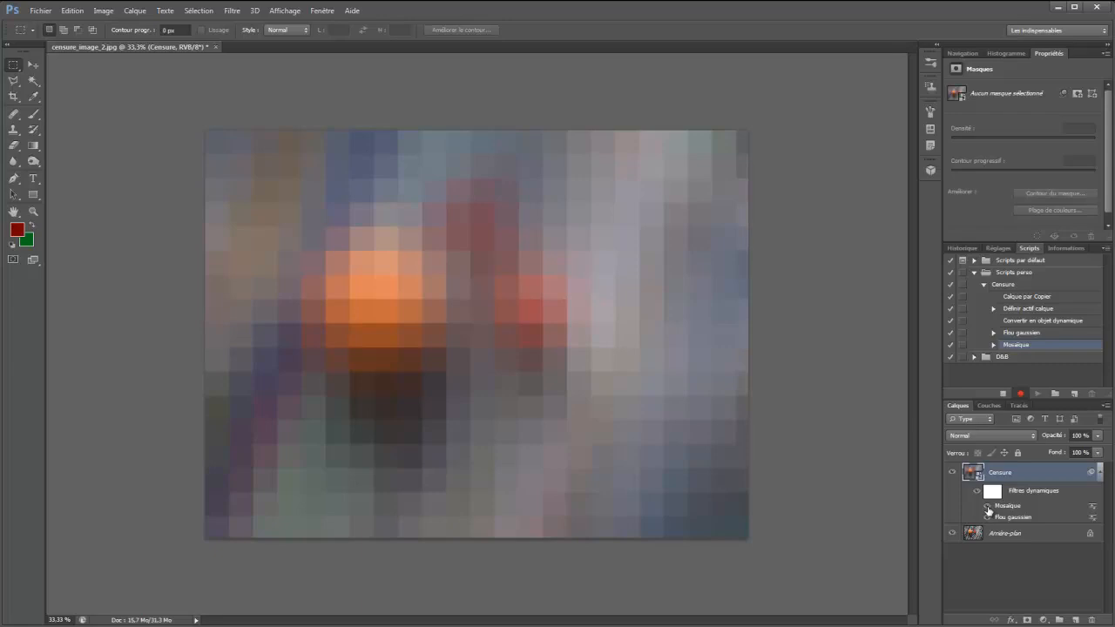
left_click(988, 506)
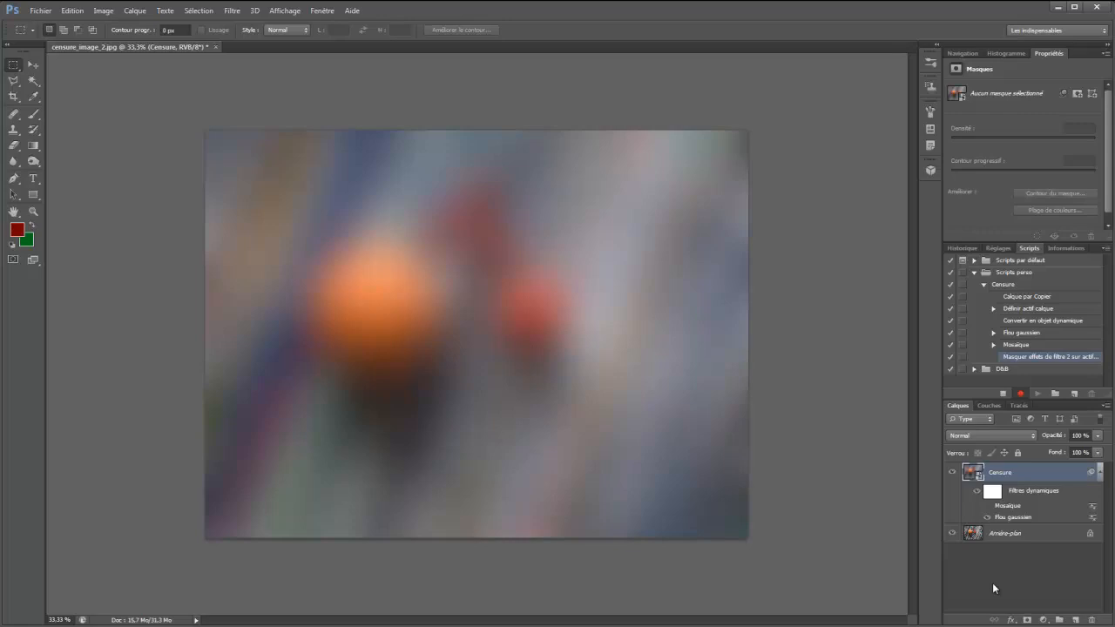
Add a black layer mask to the Censure layer and unlink it from the layer
left_click(1029, 621, "alt")
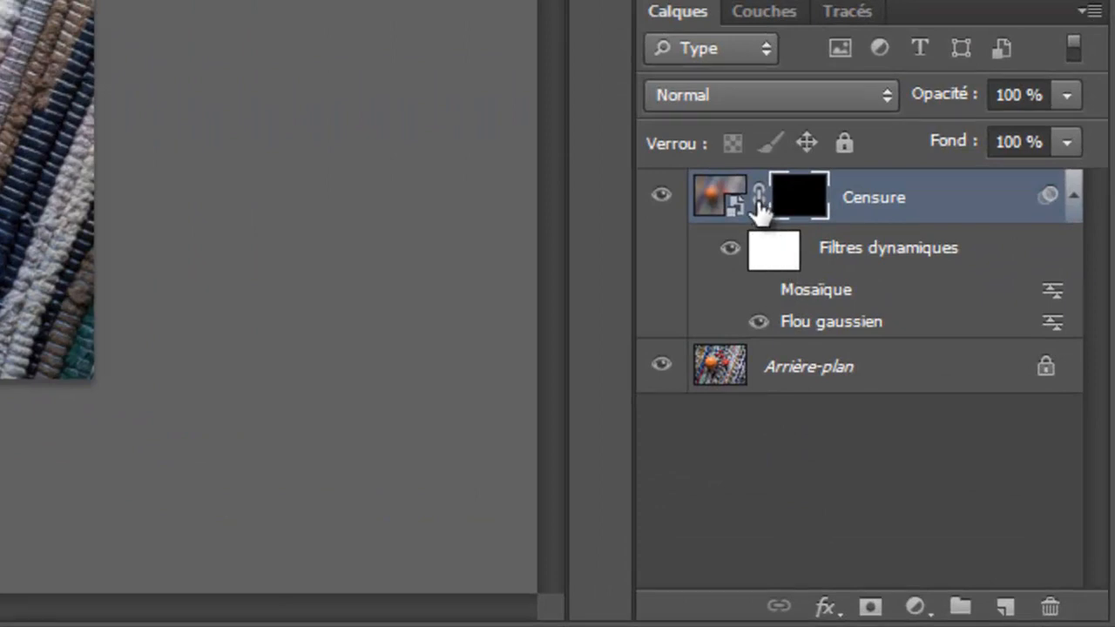
left_click(759, 200)
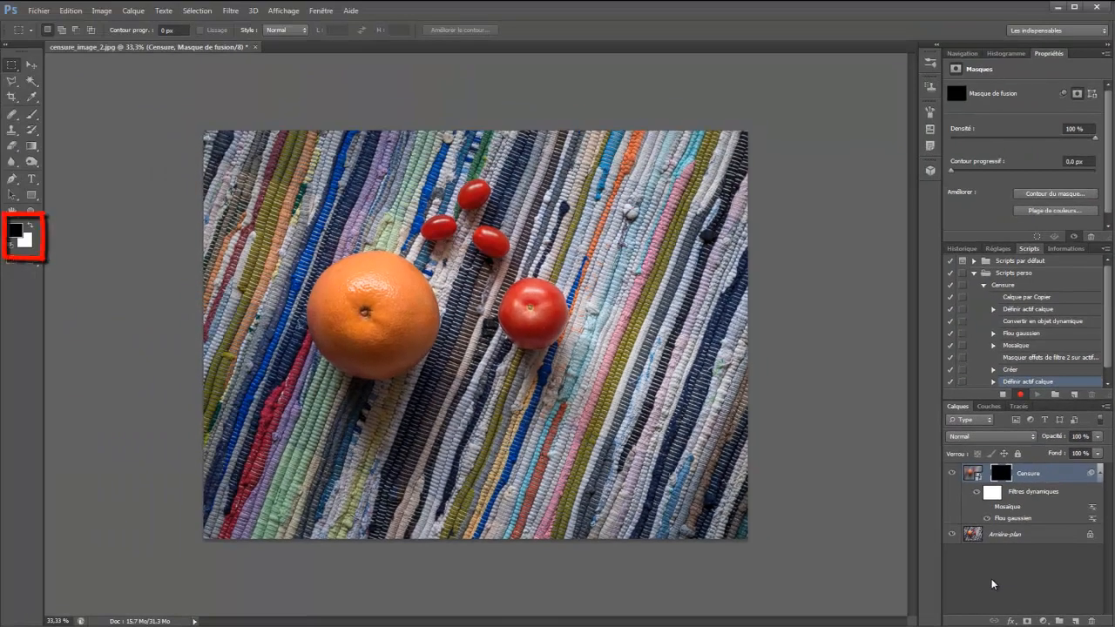
Reset the foreground and background colours to default, select the Brush tool, and stop recording the action
key("d")
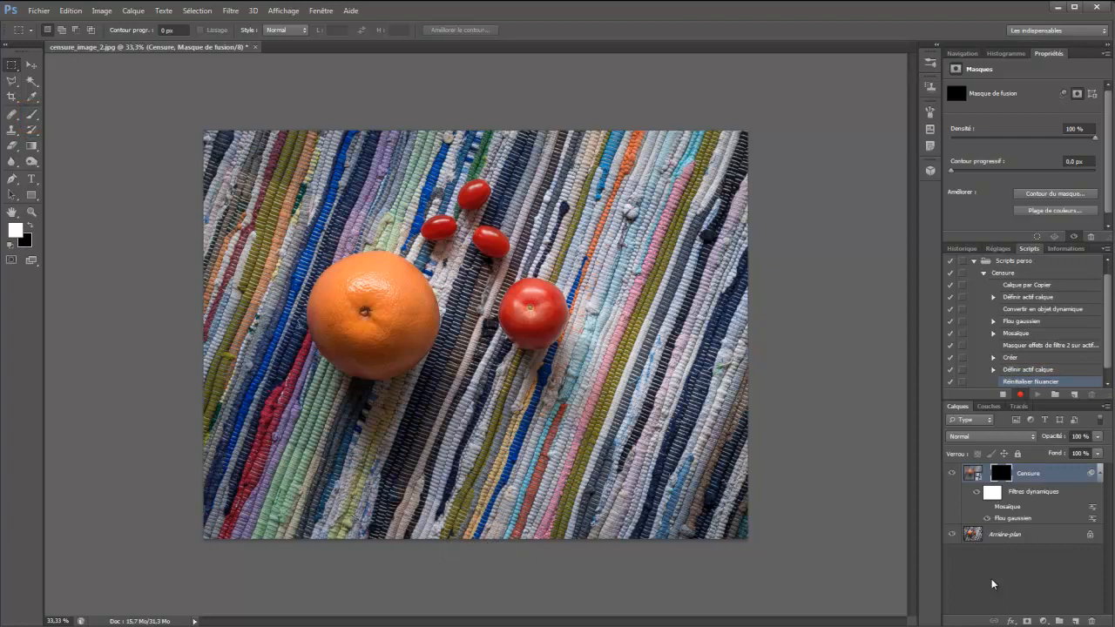
key("b")
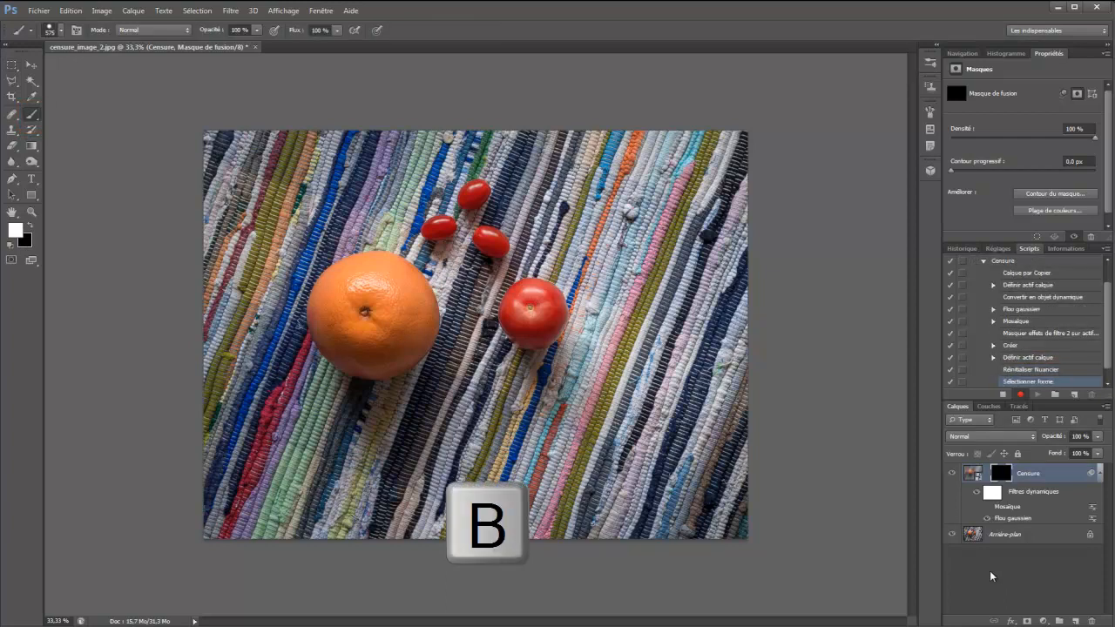
left_click(1003, 394)
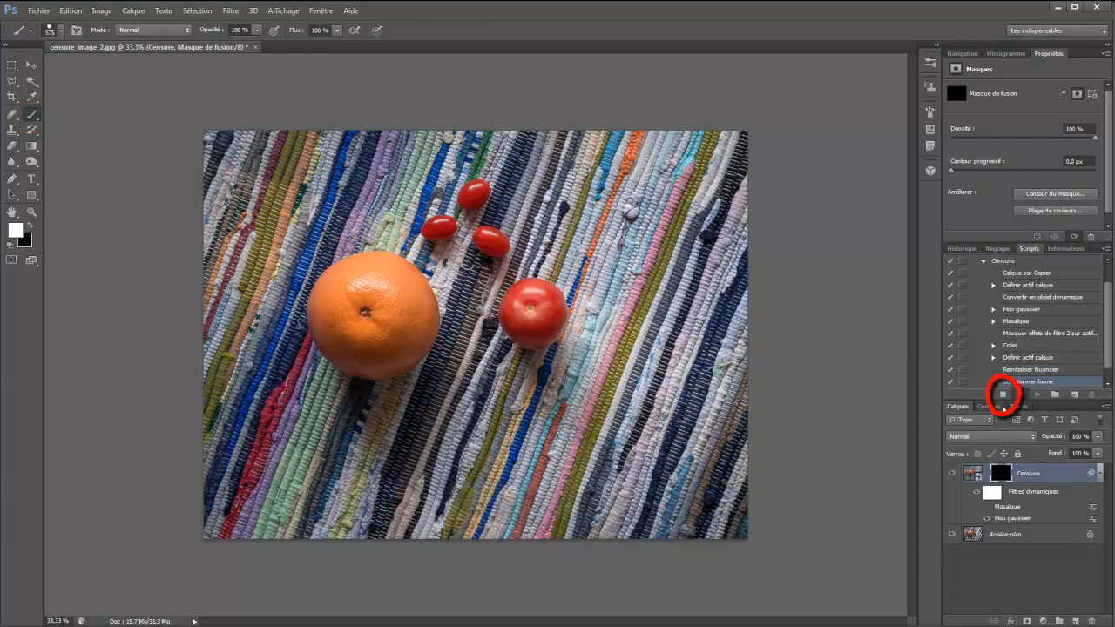
left_click(1003, 397)
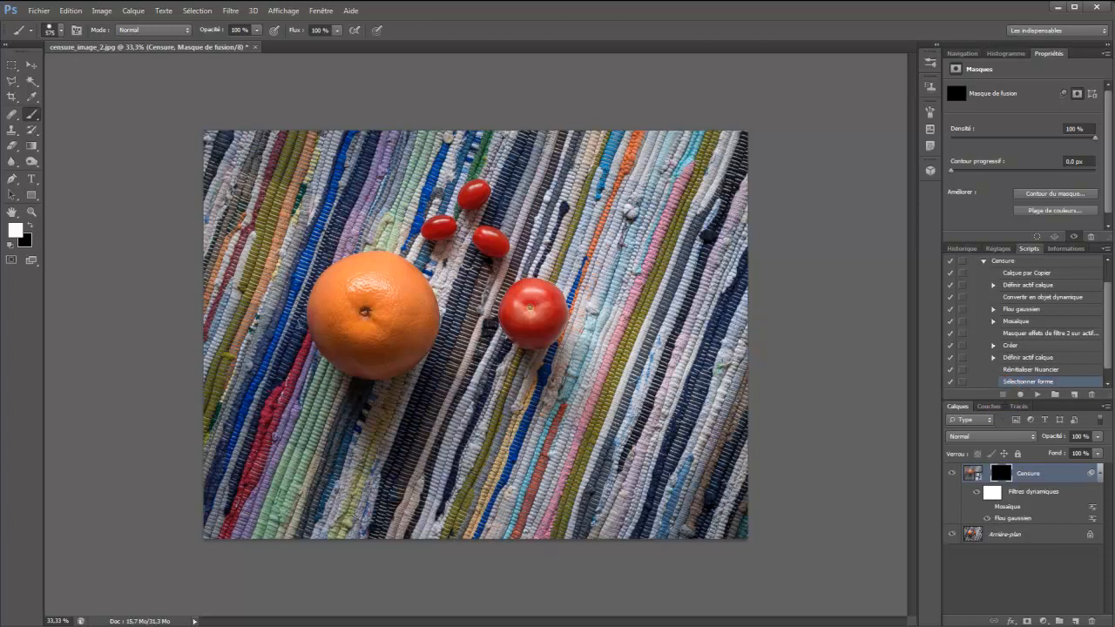
Close censure_image_2 without saving the changes and open censure_image_3
key("alt+F4")
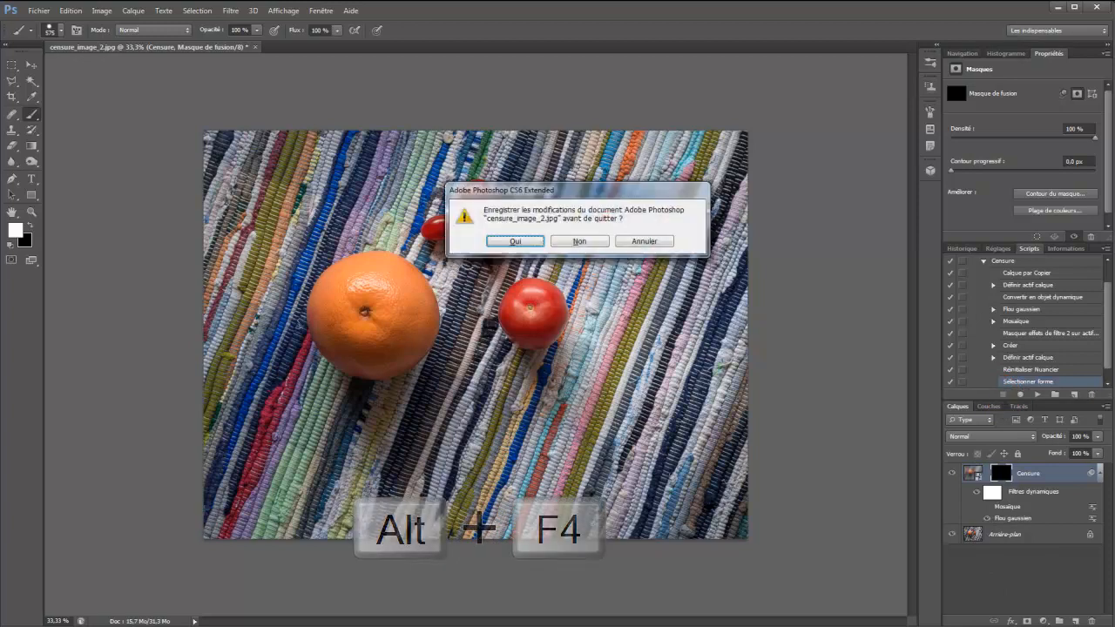
key("n")
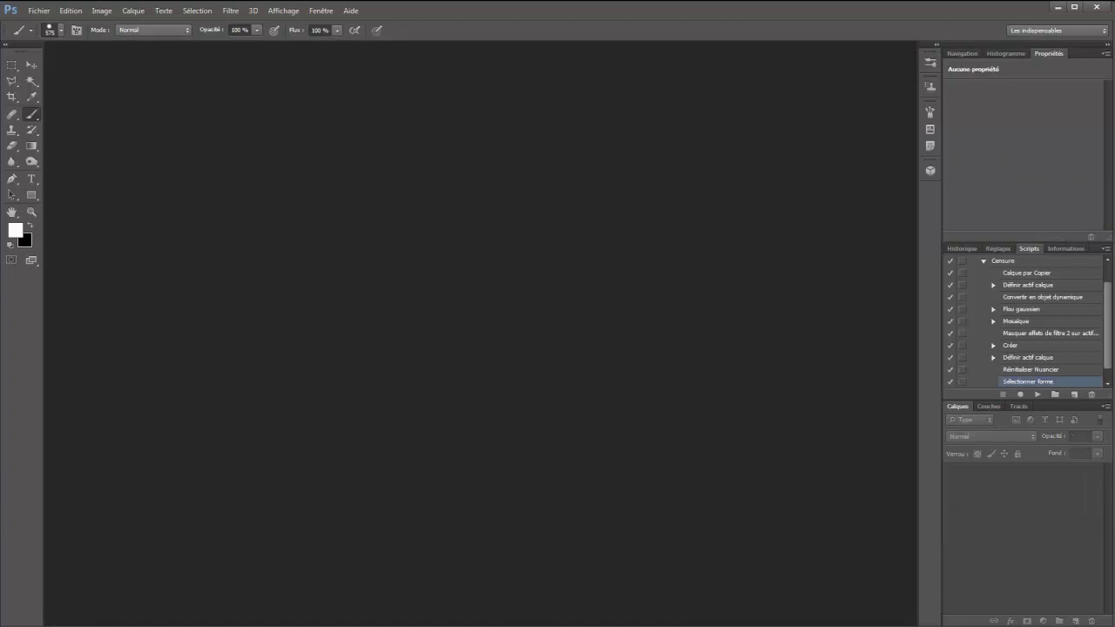
key("ctrl+o")
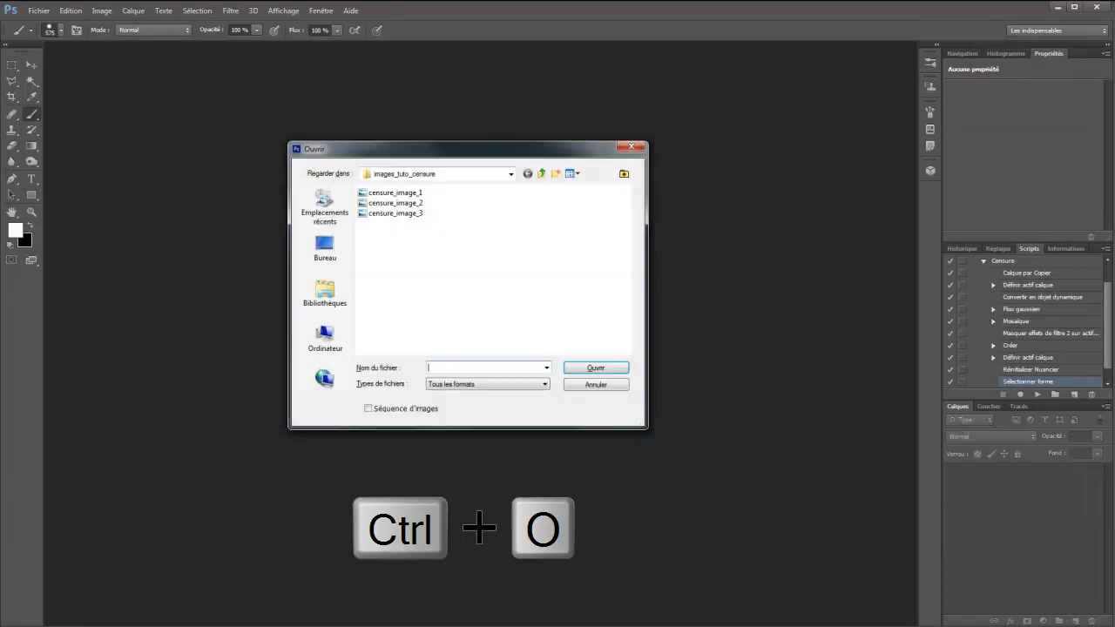
double_click(361, 212)
key("ctrl+plus")
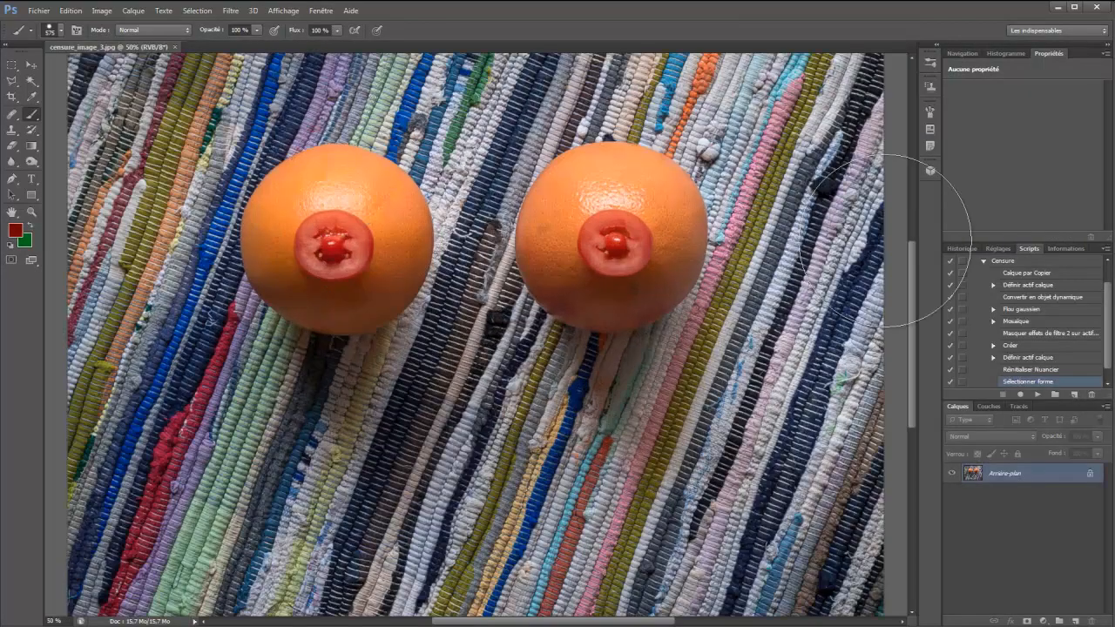
Run the recorded Censure action on censure_image_3
left_click(1026, 263)
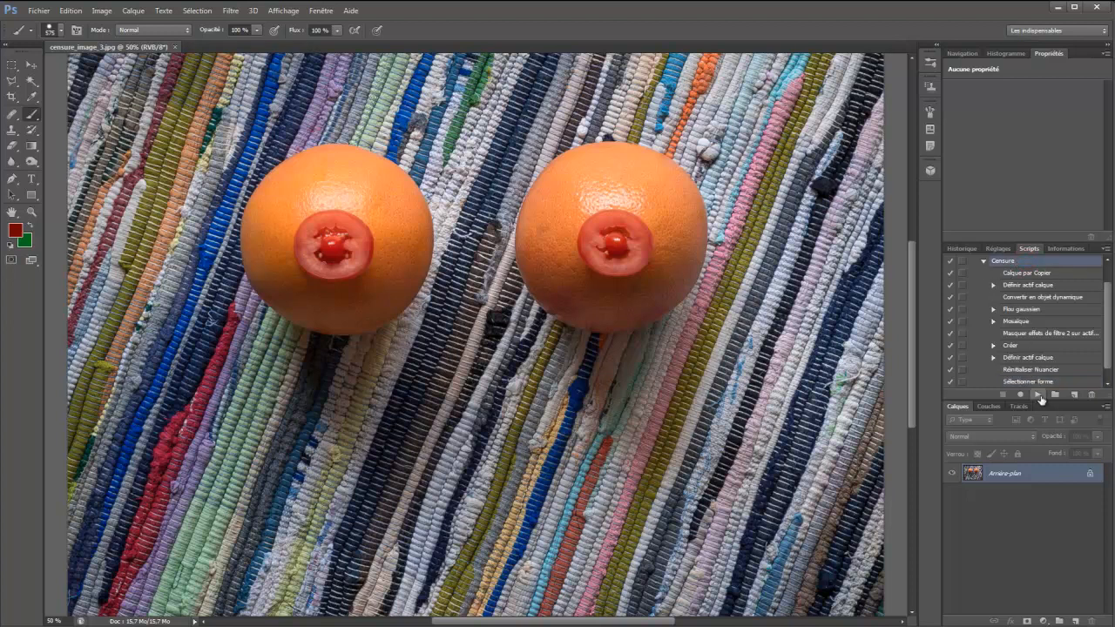
left_click(1038, 395)
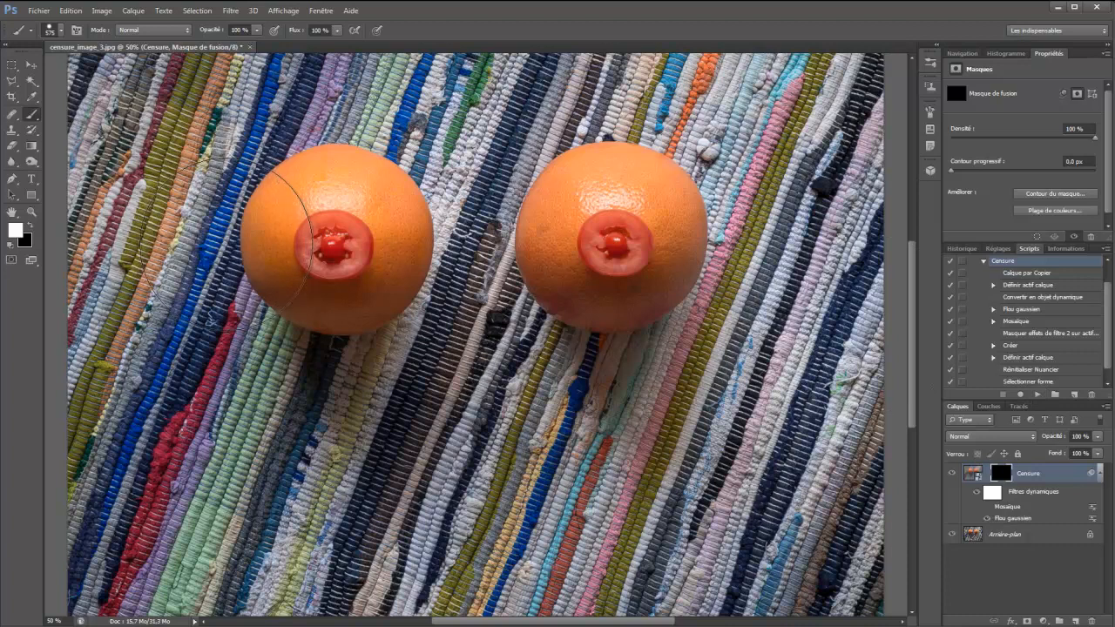
Try white horizontal brush strokes across both oranges on the Censure mask, check the brush tip settings, and undo the strokes
left_click_drag(187, 240, 658, 249)
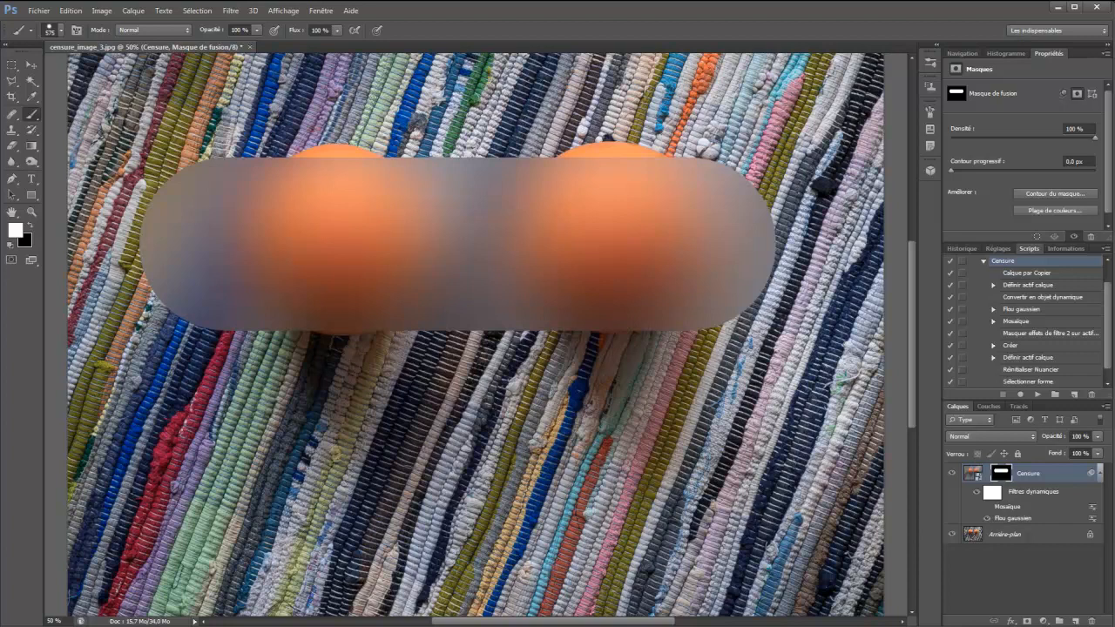
key("ctrl+z")
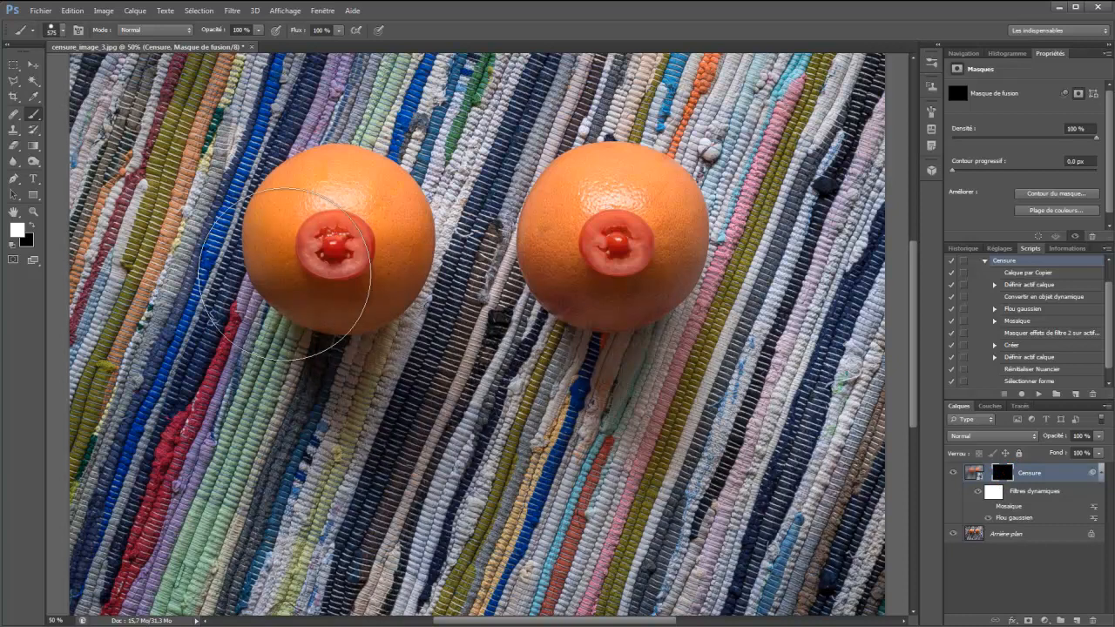
left_click_drag(237, 250, 725, 249)
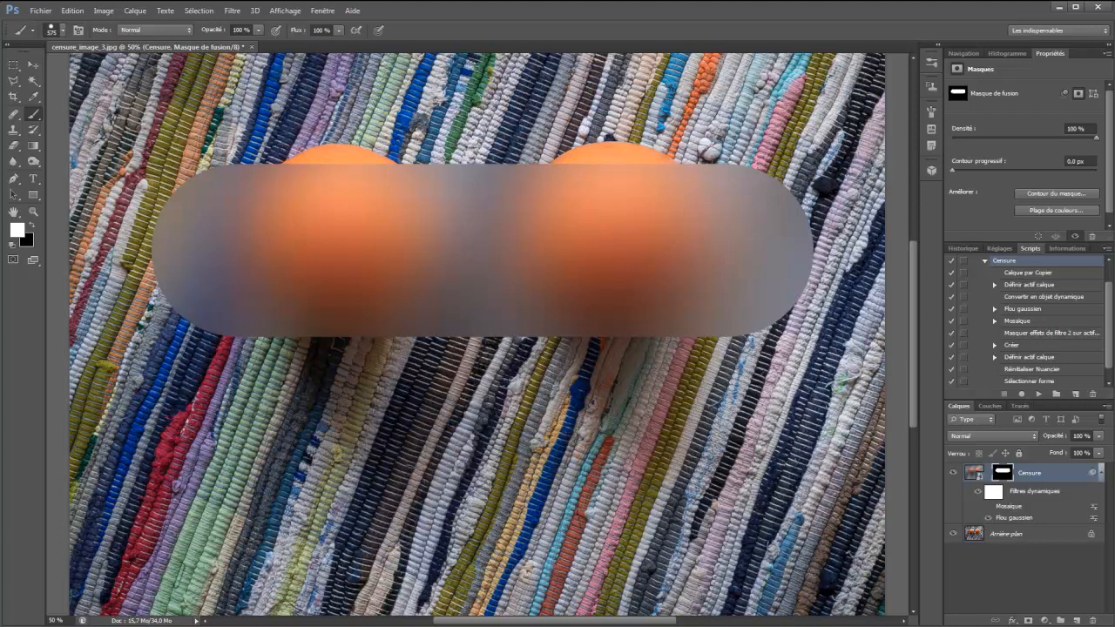
key("F5")
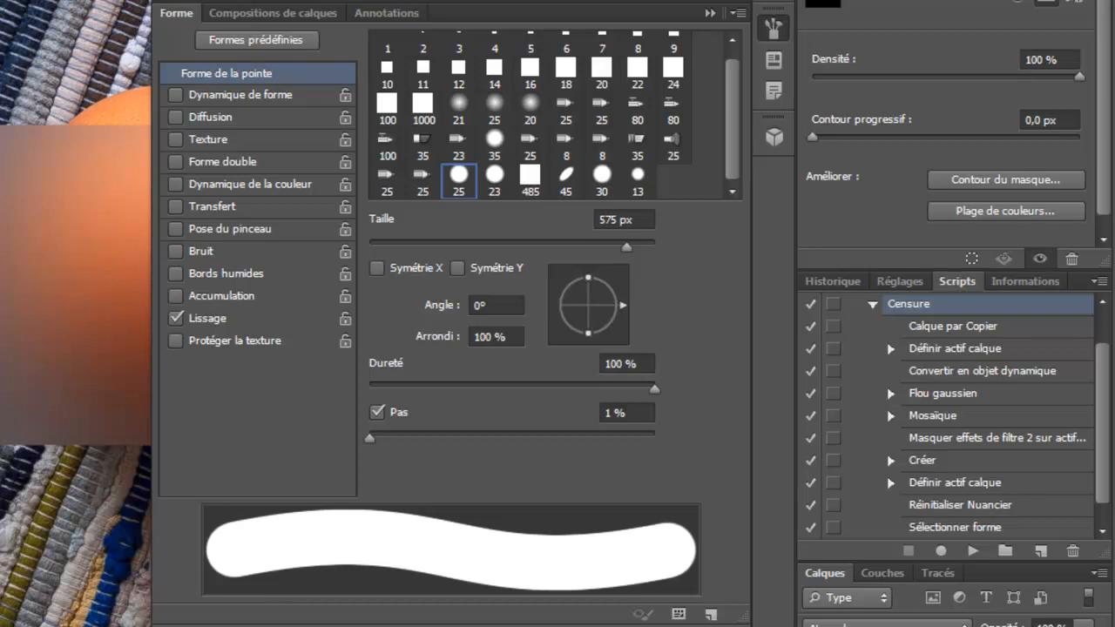
left_click(710, 13)
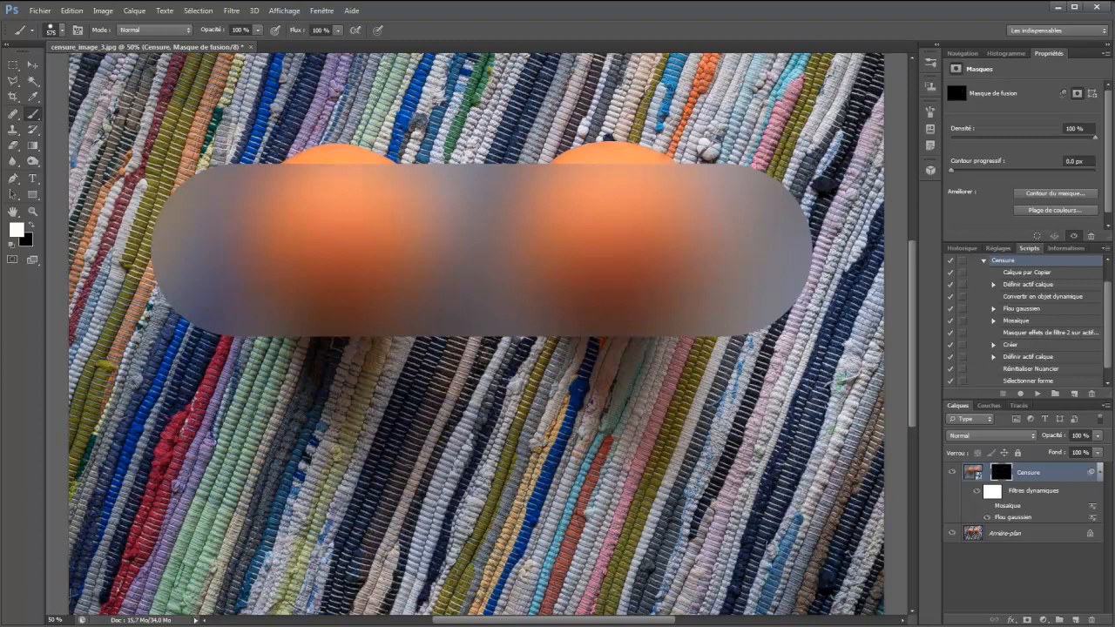
key("ctrl+z")
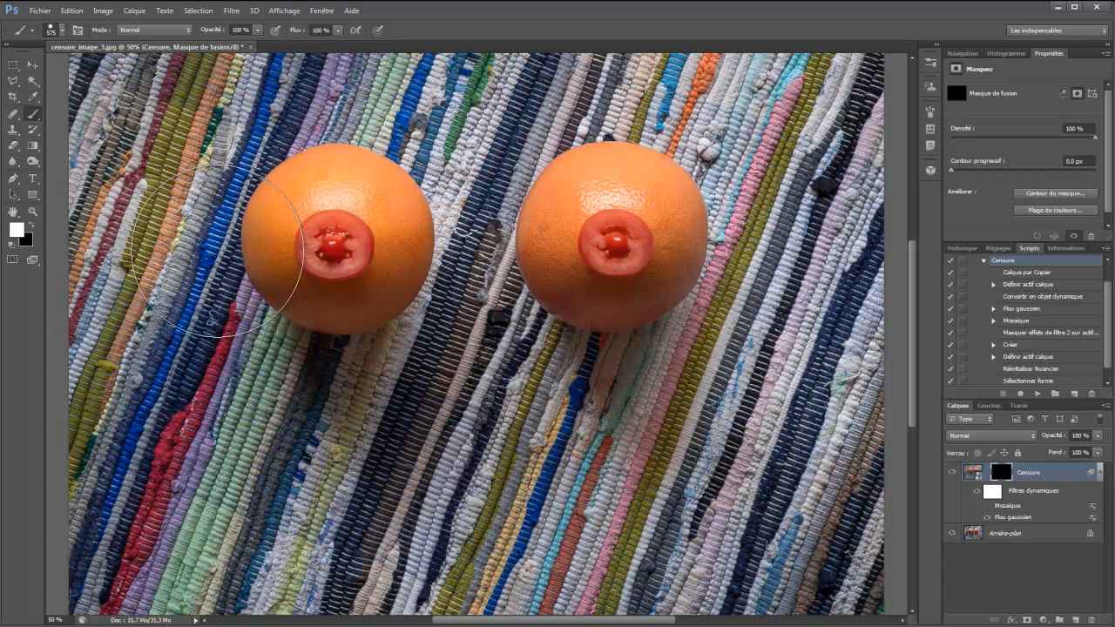
Try a straight horizontal brush stroke across both oranges and a straight vertical one through the right orange, undoing each
key("shift")
left_click_drag(218, 250, 711, 244)
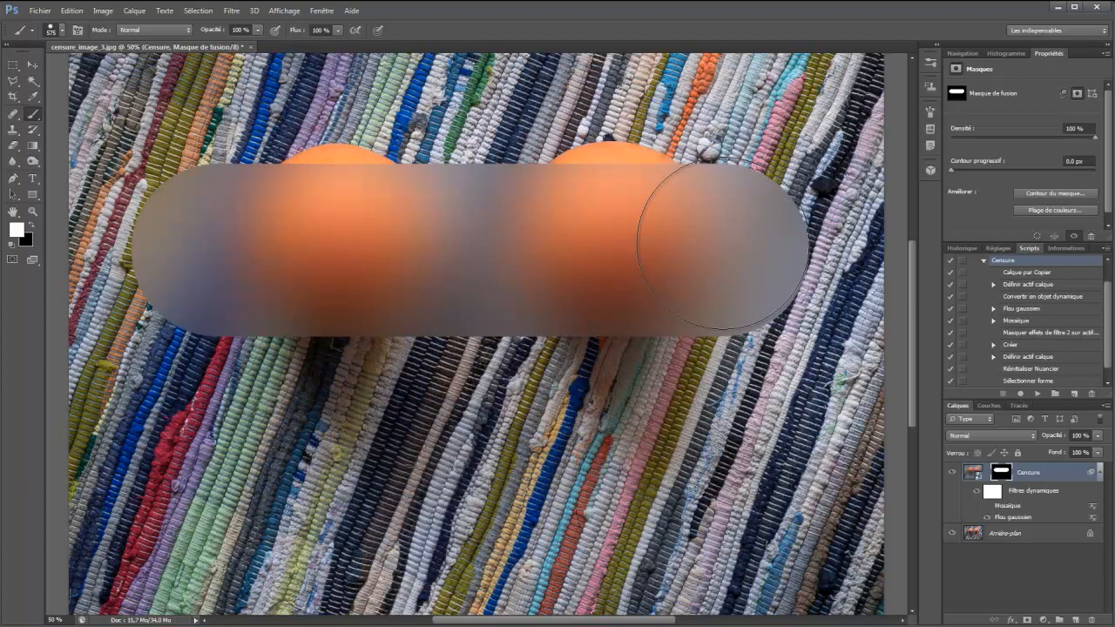
key("ctrl+z")
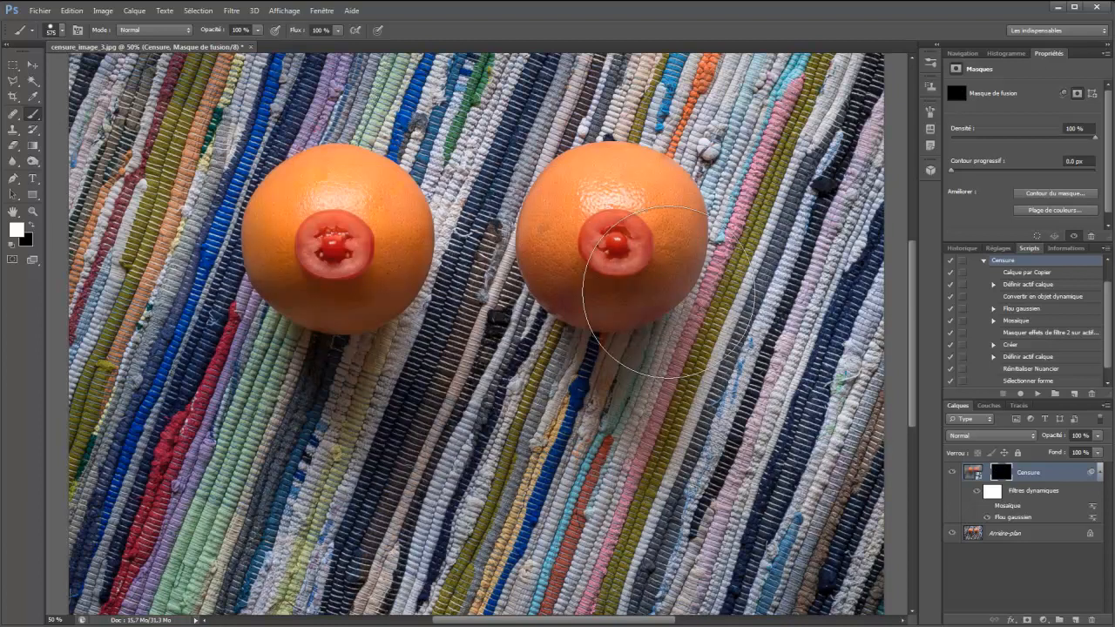
left_click(613, 247, "shift")
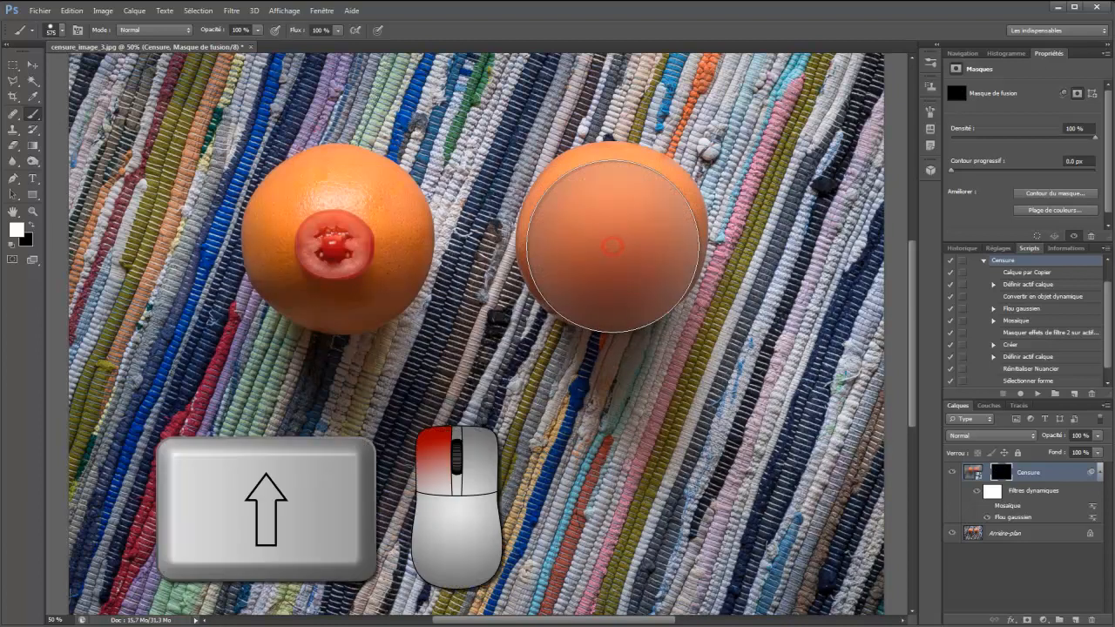
mouse_move(613, 247)
left_mouse_down()
mouse_move(613, 171)
mouse_move(613, 432)
mouse_move(606, 150)
mouse_move(619, 258)
mouse_move(615, 490)
left_mouse_up()
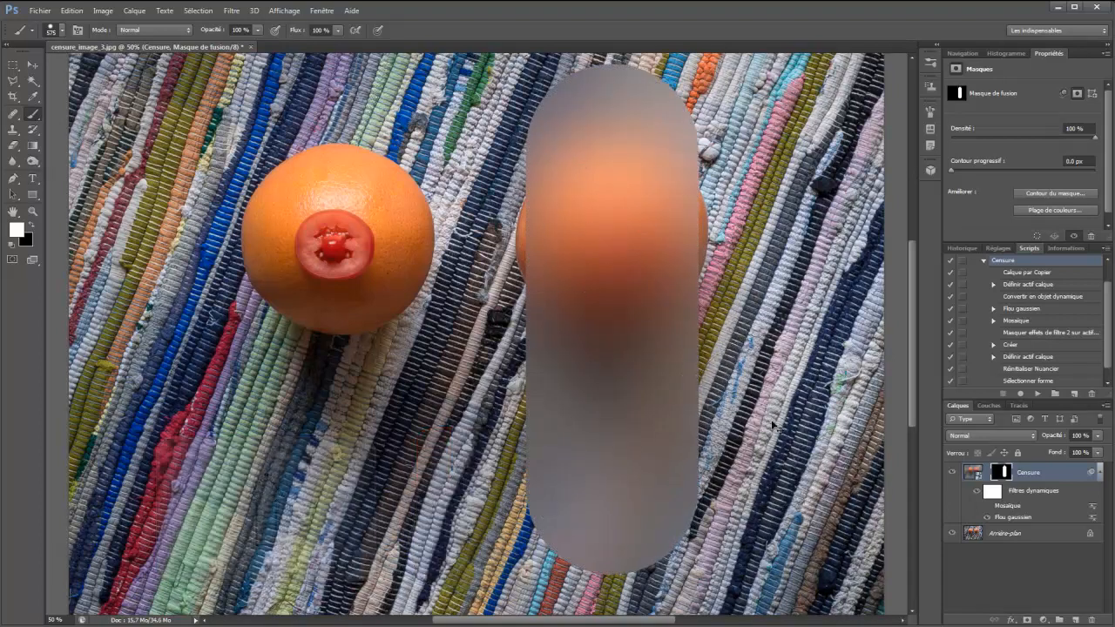
key("ctrl+z")
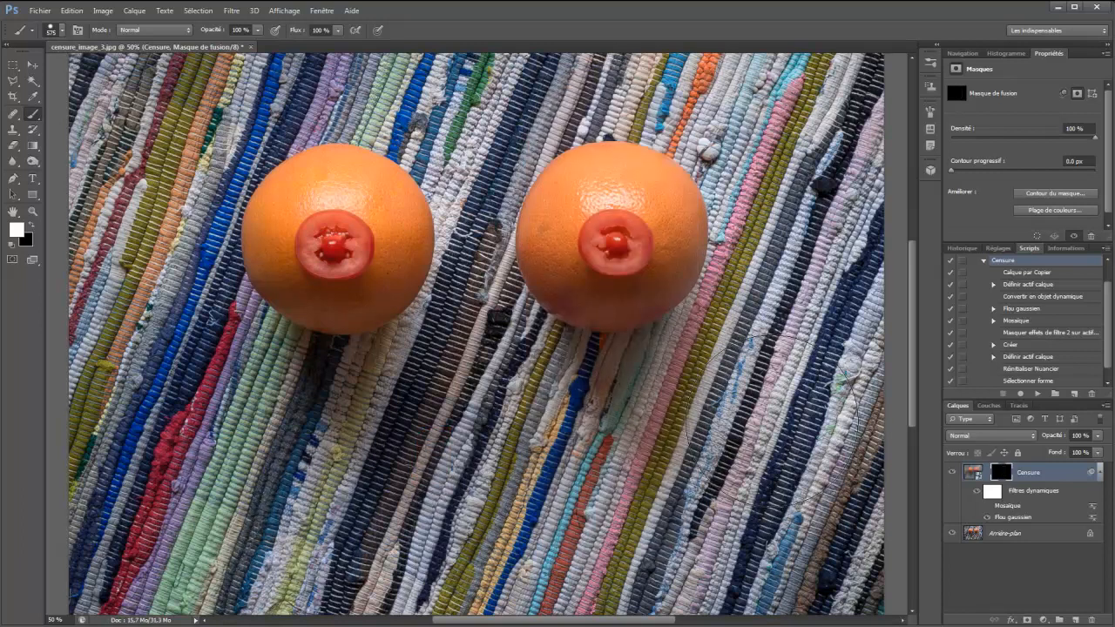
Rotate the canvas view counterclockwise and paint a straight horizontal stroke in image orientation across both oranges on the Censure mask
key("ctrl+minus")
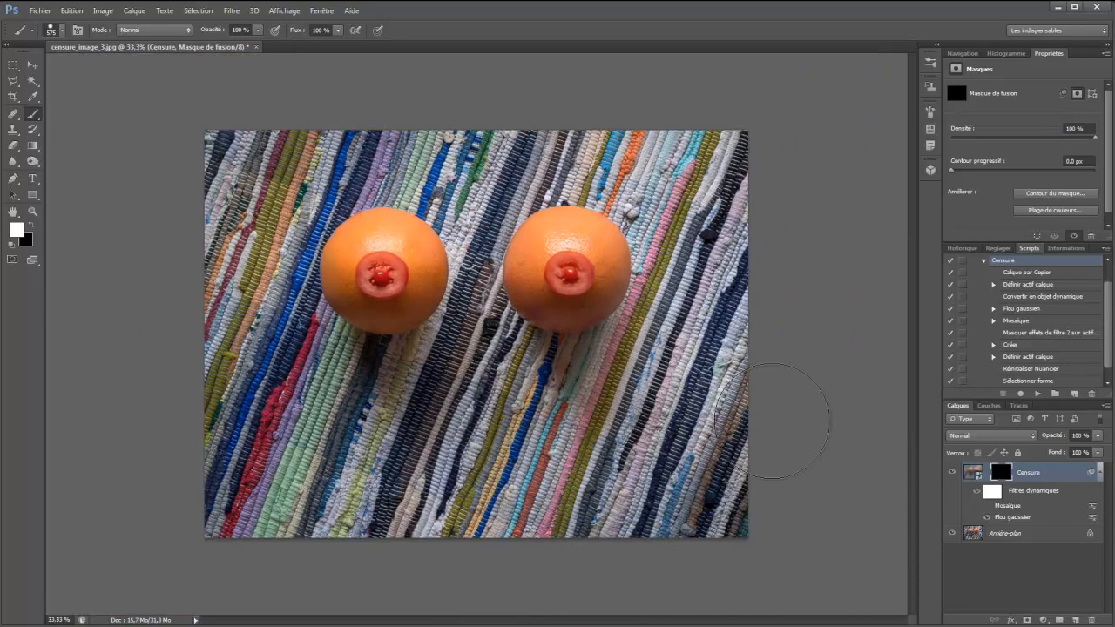
key("r")
left_click_drag(138, 341, 152, 427)
key("b")
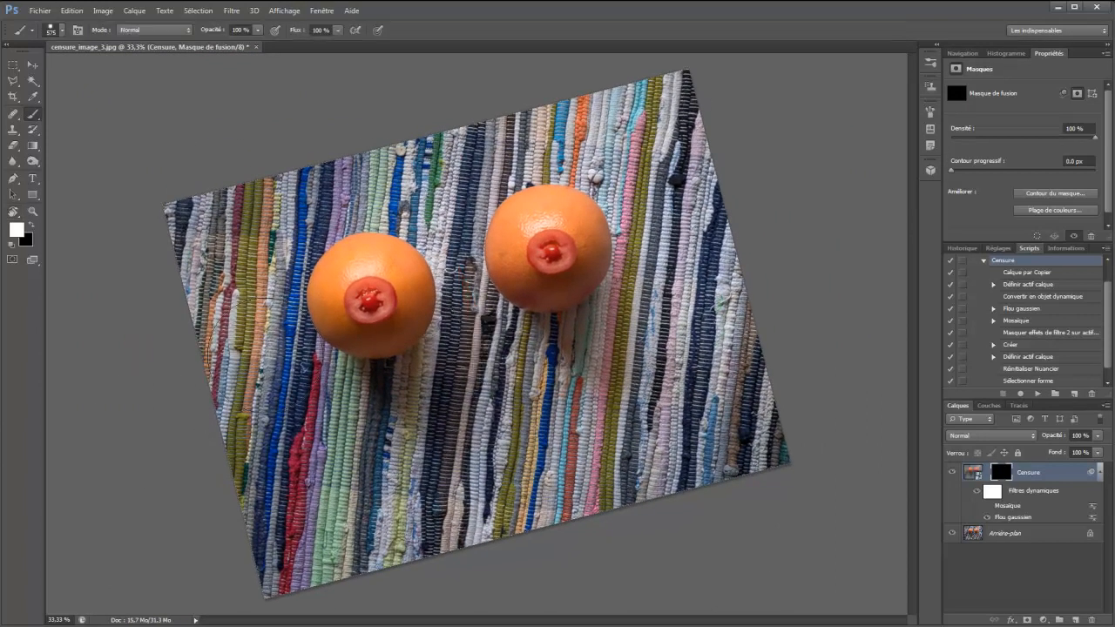
left_click(296, 327)
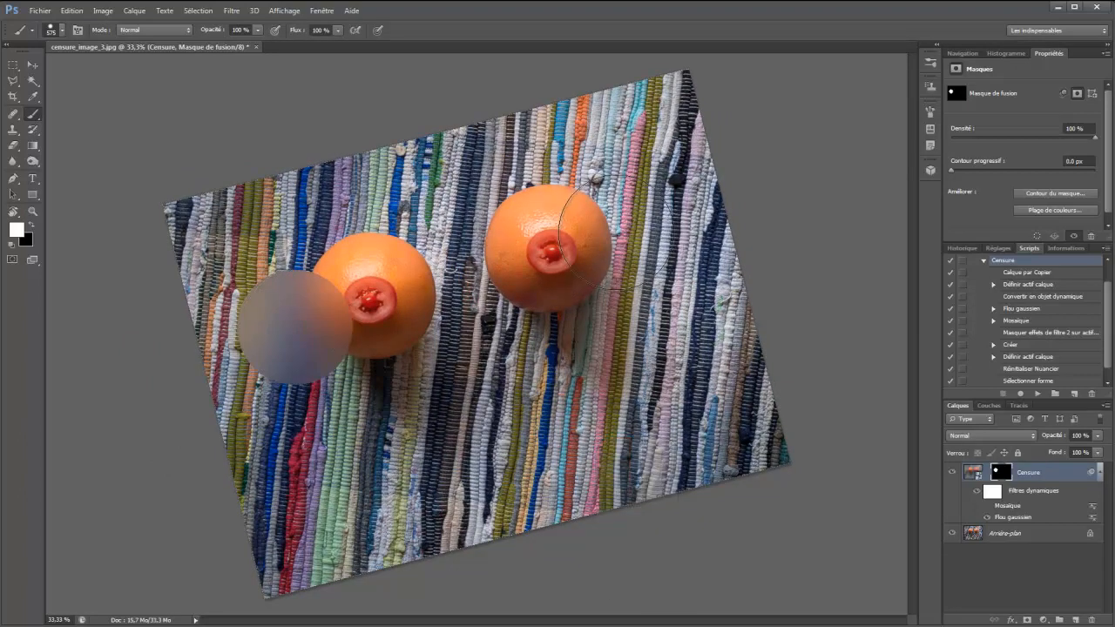
left_click(614, 229, "shift")
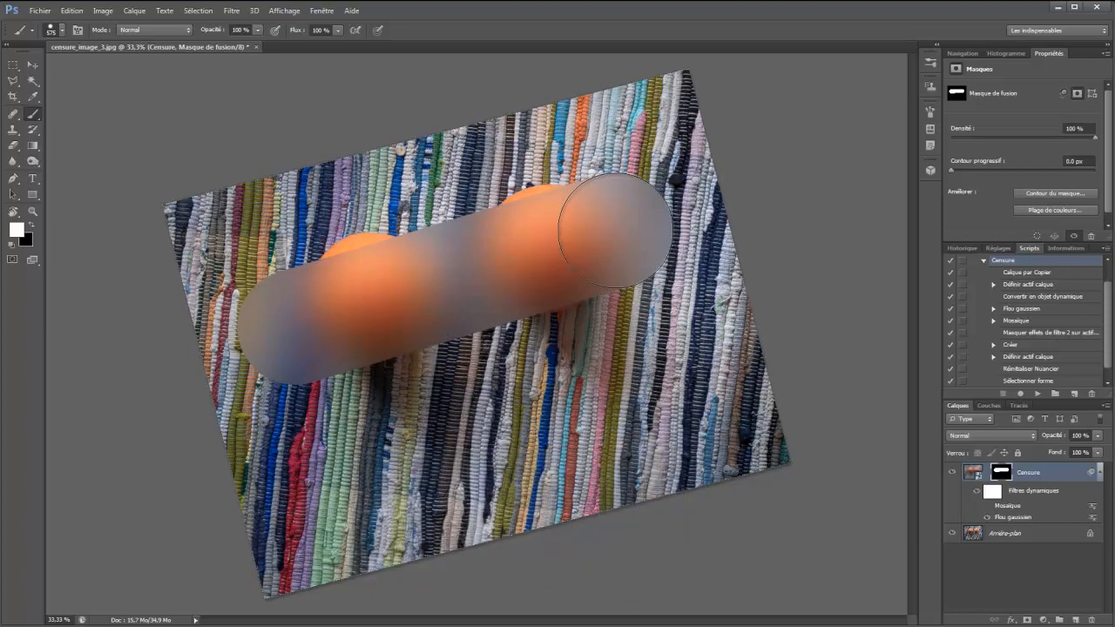
Return the canvas rotation to 0° and undo the straight stroke over the oranges
key("r")
left_click_drag(116, 450, 104, 360)
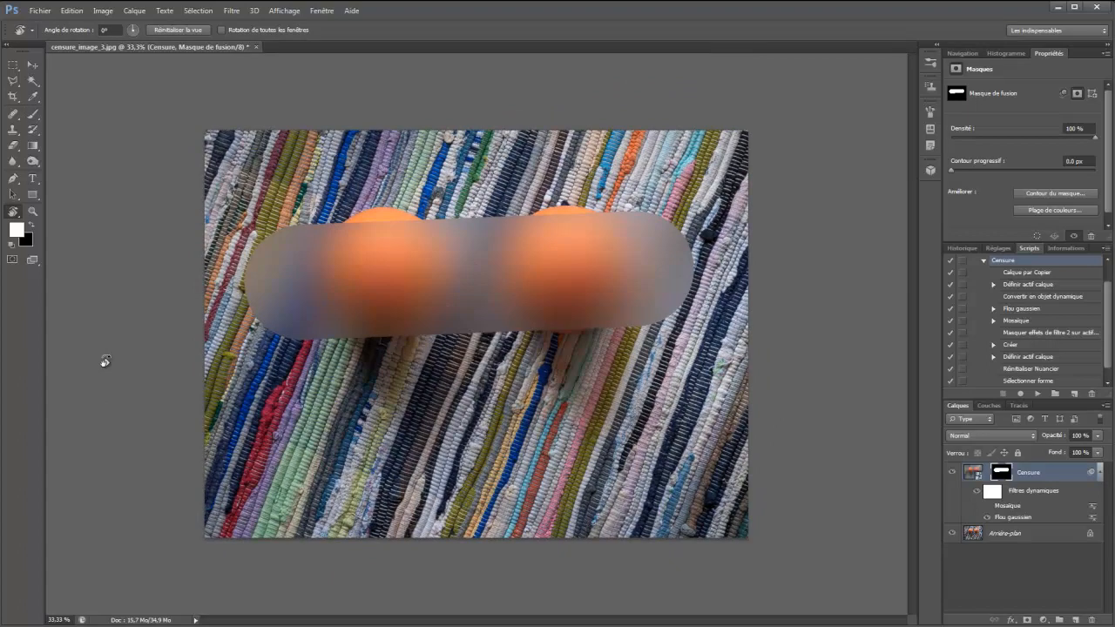
key("b")
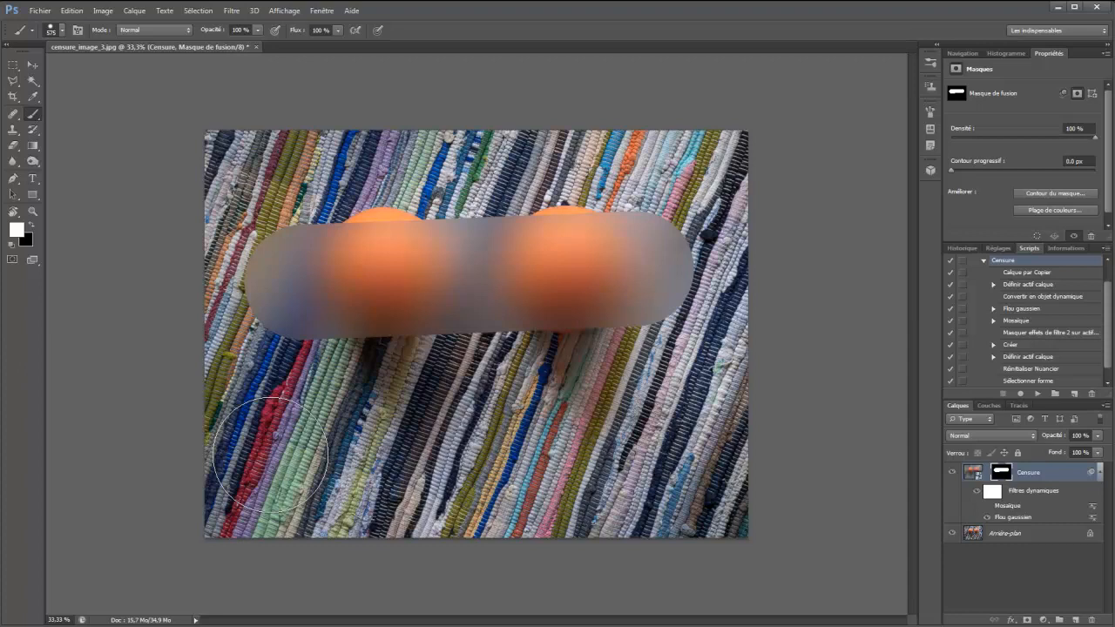
key("ctrl+z")
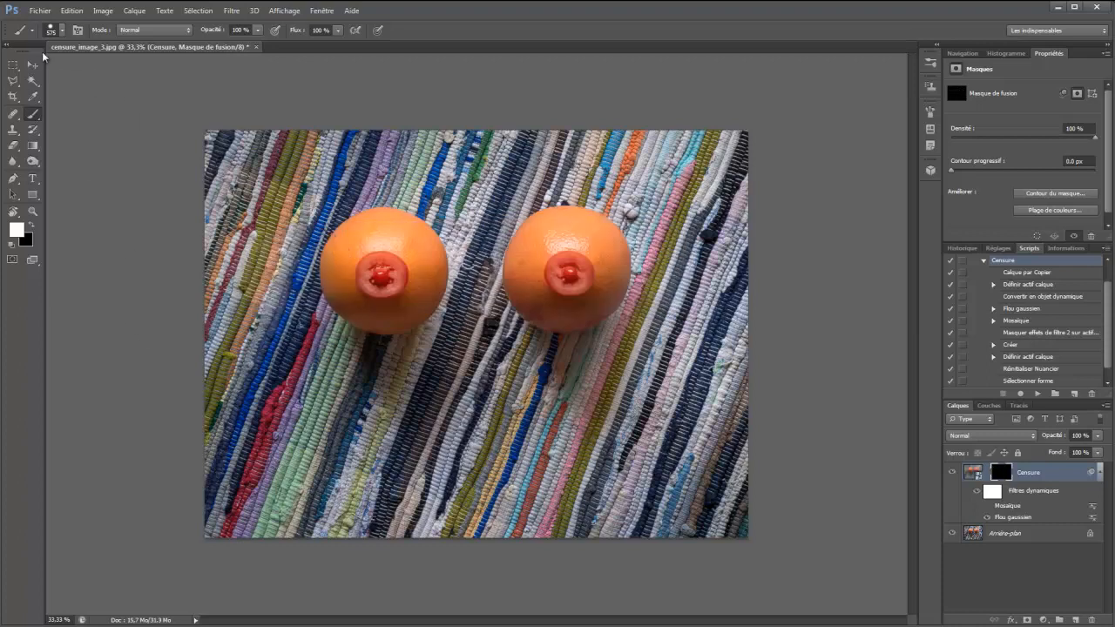
Load the Pinceau Carré 1000x1000 brush preset, try a straight horizontal stroke across both oranges, and undo it
left_click(32, 31)
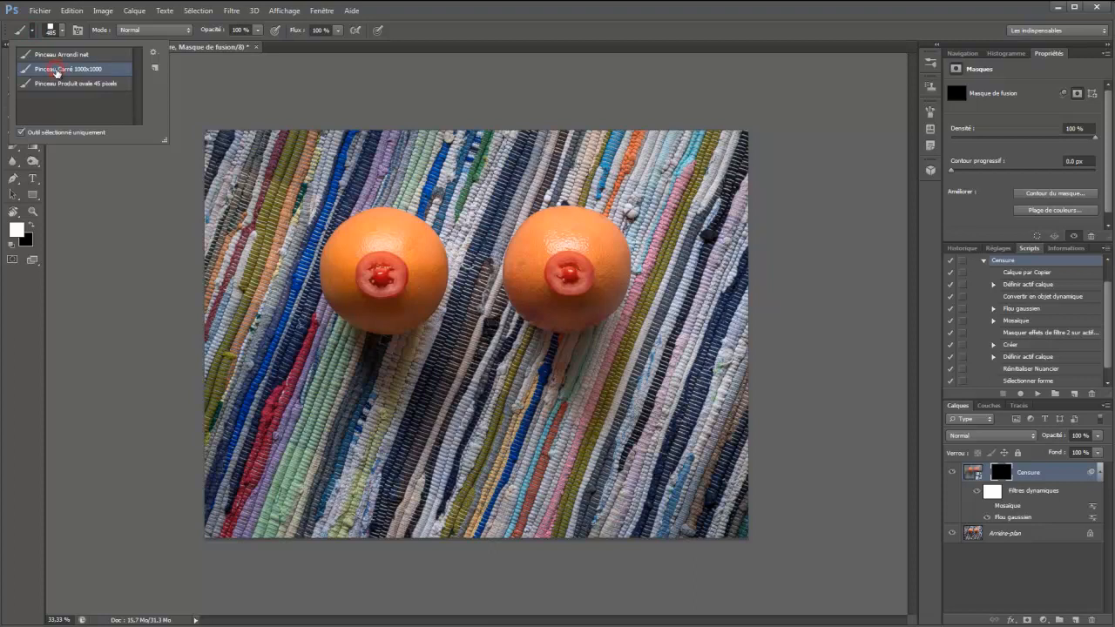
left_click(55, 70)
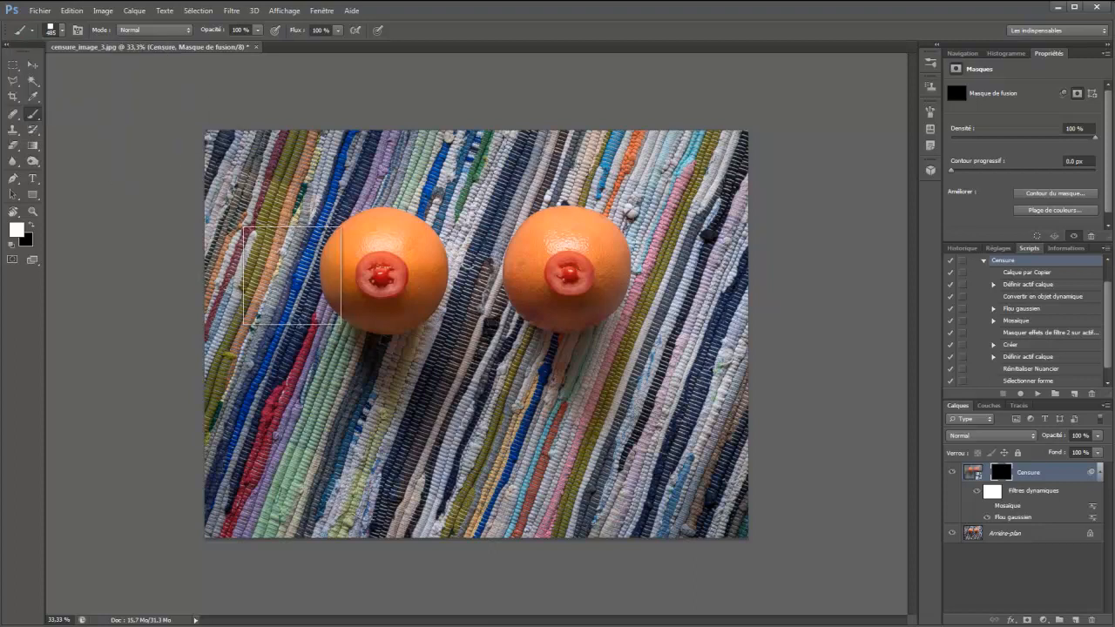
mouse_move(291, 276)
left_mouse_down()
mouse_move(511, 290)
mouse_move(652, 282)
left_mouse_up()
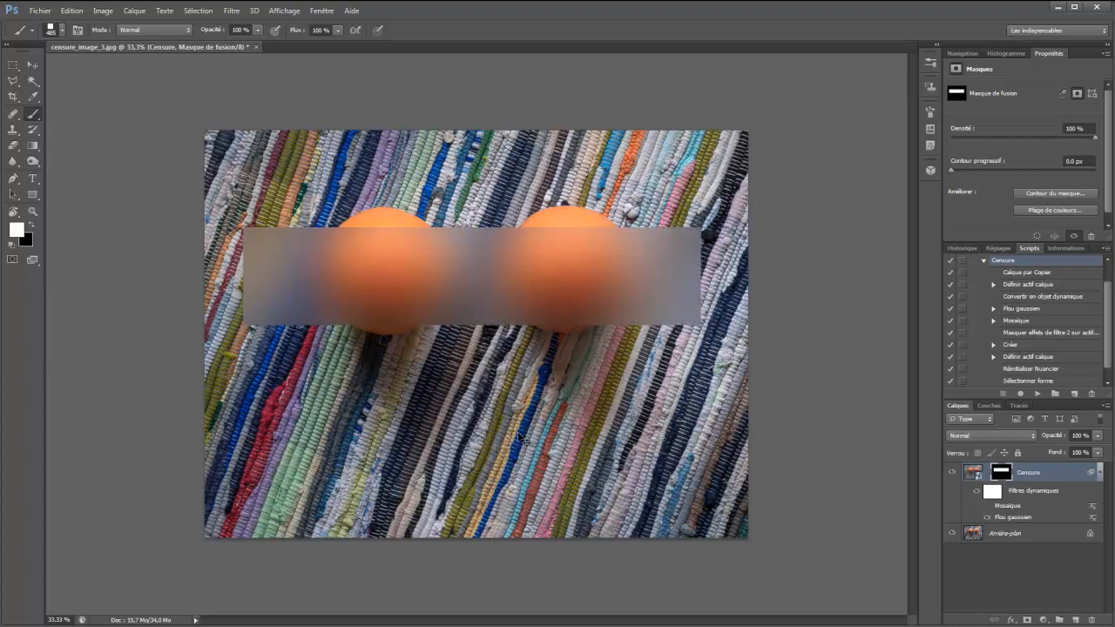
key("ctrl+z")
Make a rectangular selection across the middle of both oranges, fill it with white on the Censure mask, and deselect
left_click(12, 67)
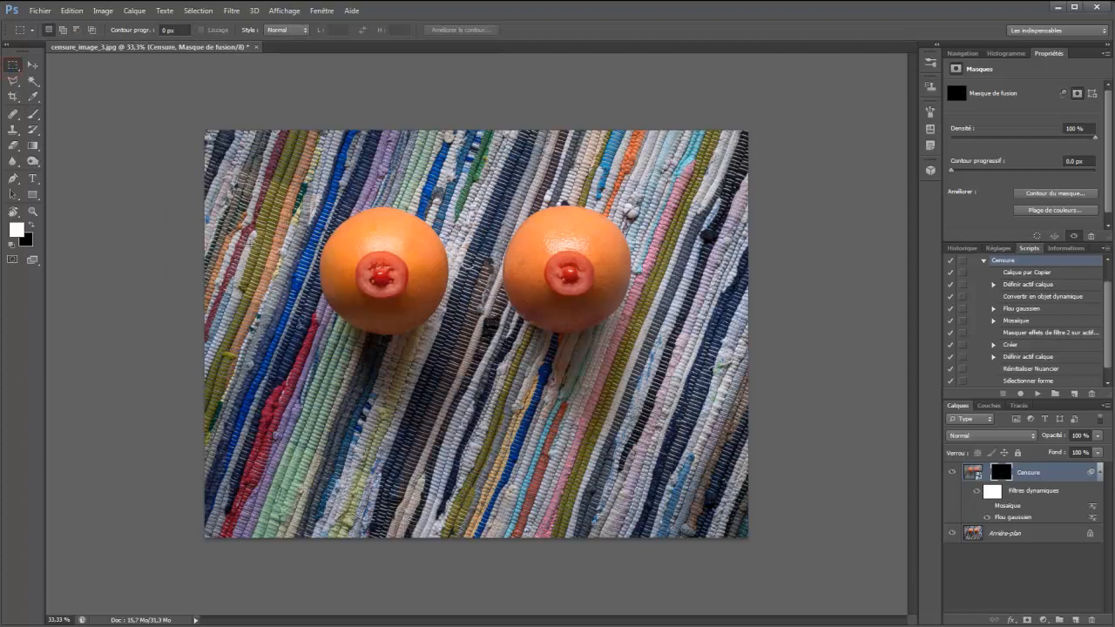
left_click_drag(310, 288, 706, 318)
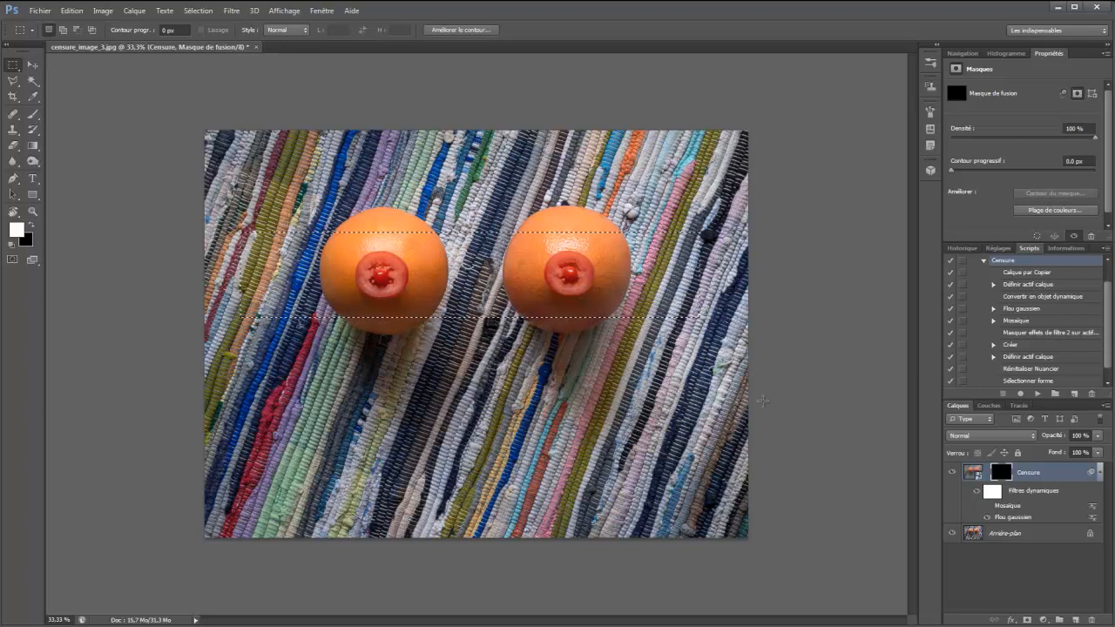
key("alt+Delete")
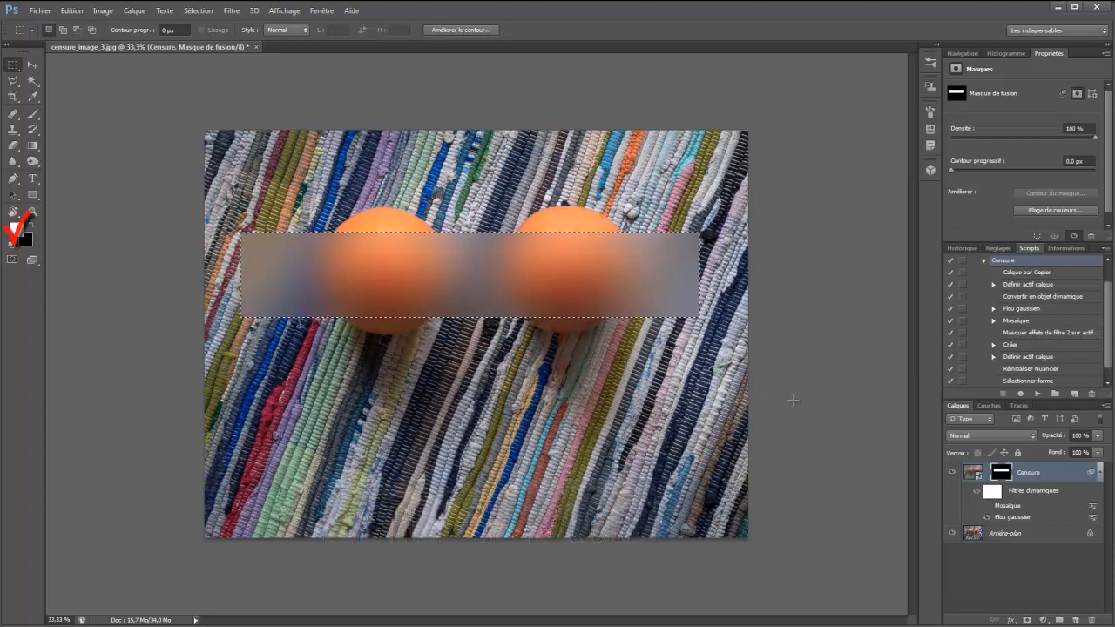
key("ctrl+d")
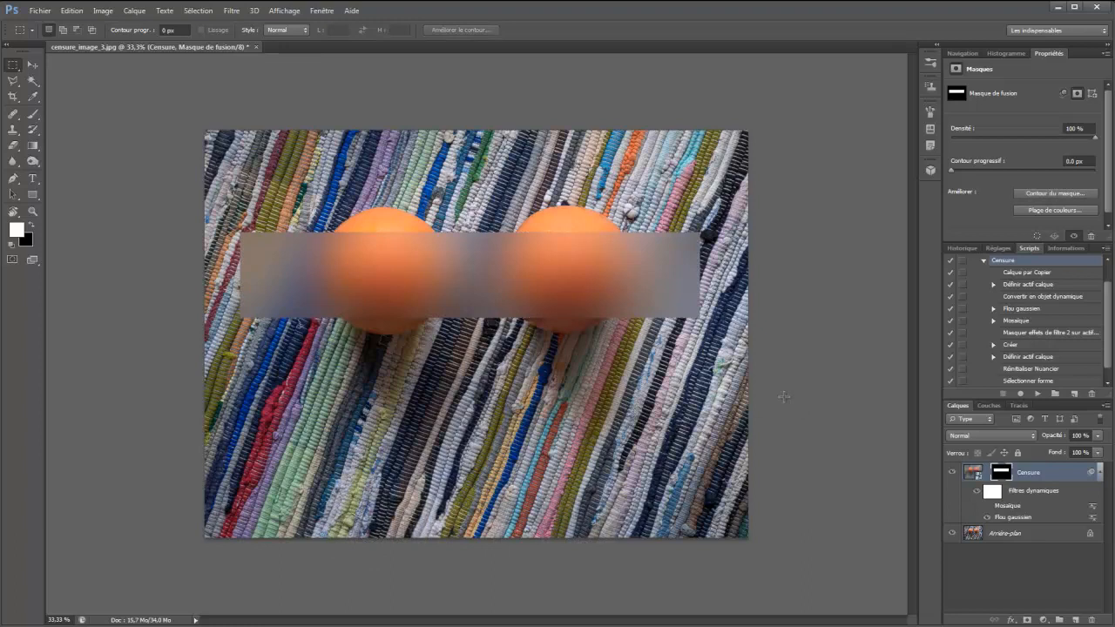
Set up the Brush tool with black as foreground, the Pinceau Arrondi net preset, 707 px diameter and 0% hardness
key("b")
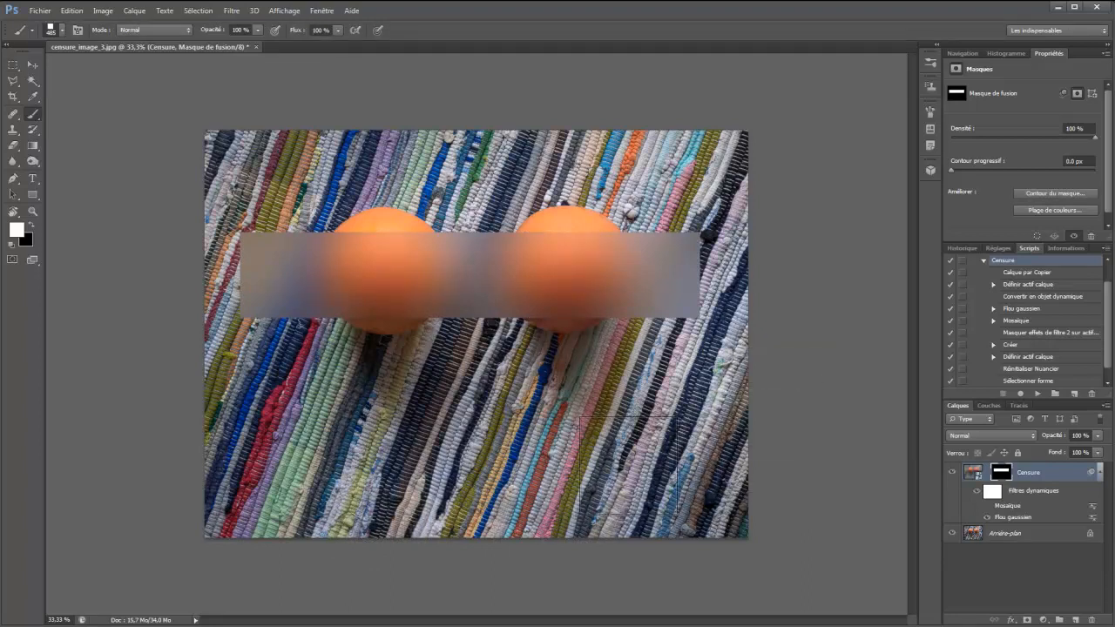
key("x")
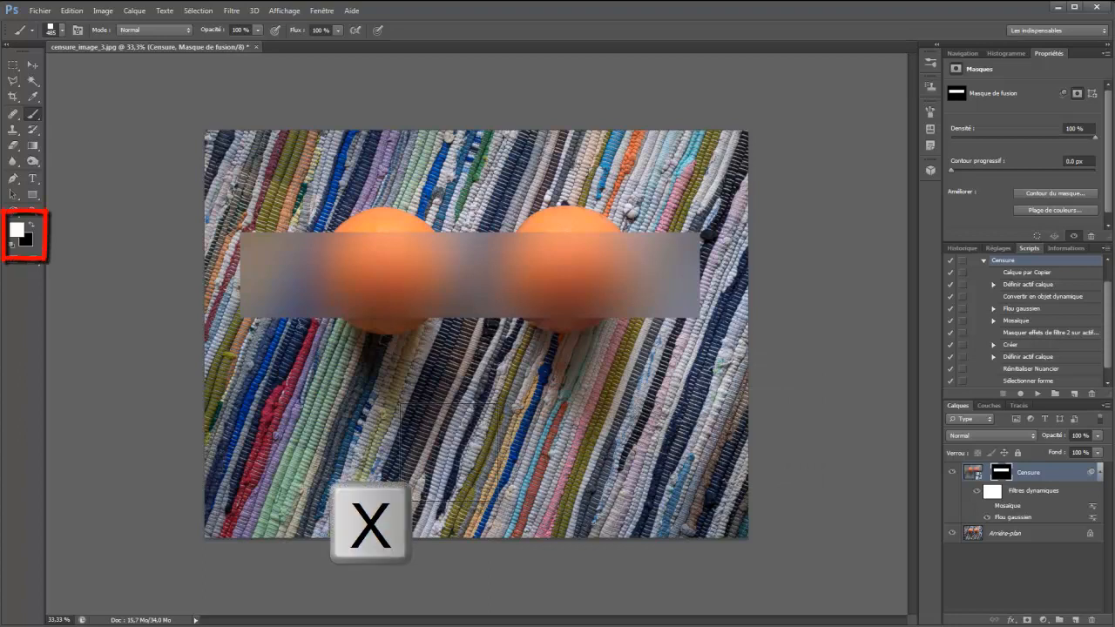
left_click(33, 32)
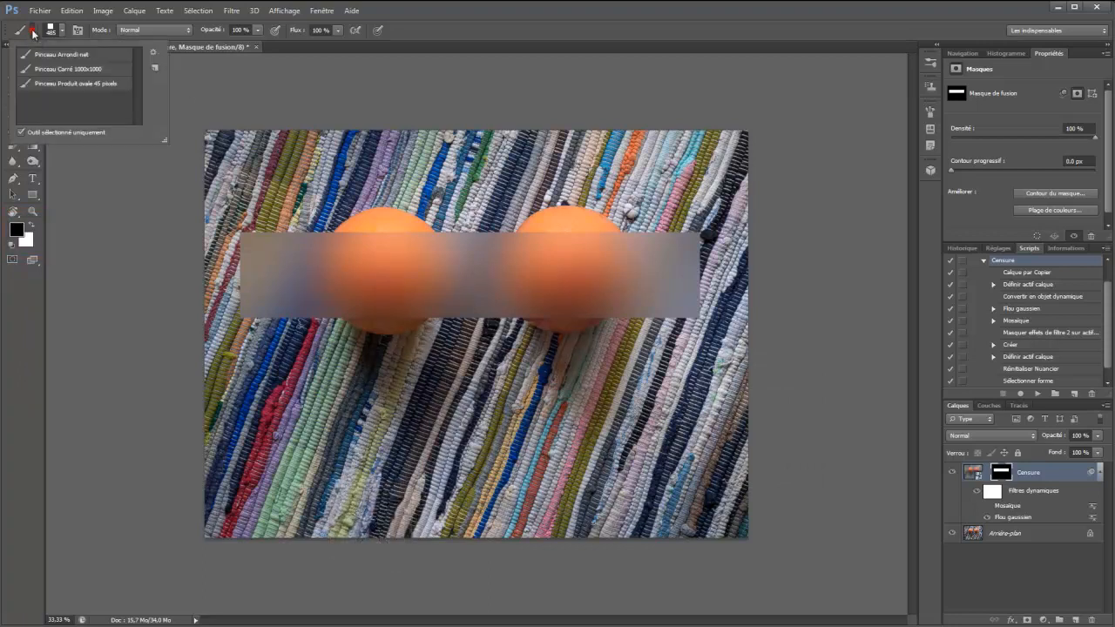
left_click(55, 54)
mouse_move(420, 293)
left_mouse_down()
mouse_move(480, 299)
mouse_move(536, 2)
mouse_move(555, 3)
left_mouse_up()
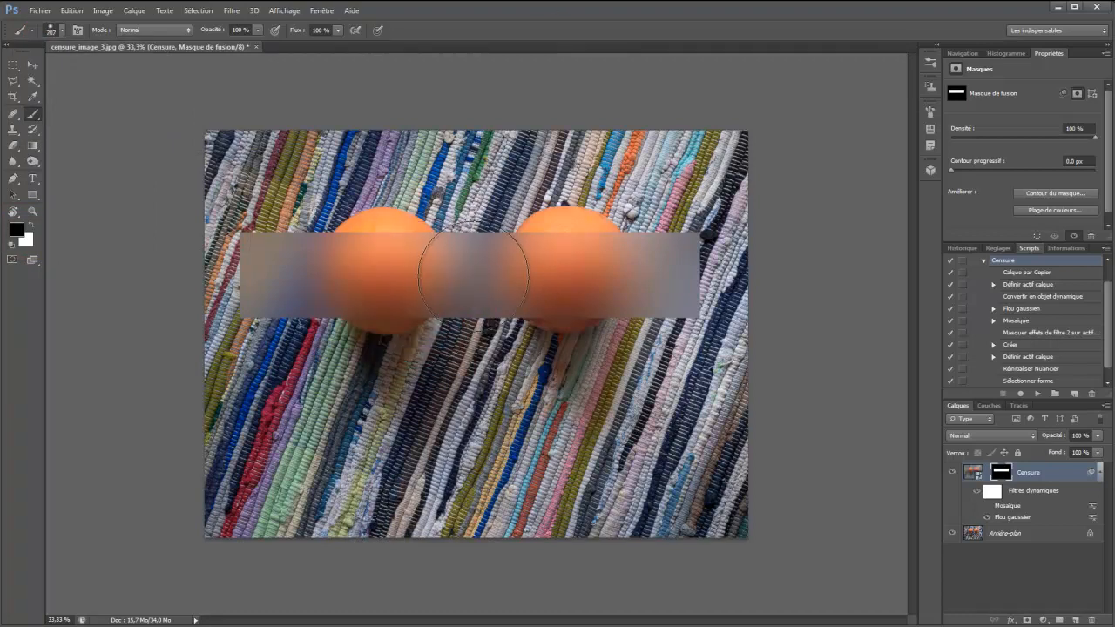
Try a black dab on the mask between the oranges, undo it, and set the brush diameter to 395 px
left_click(473, 275)
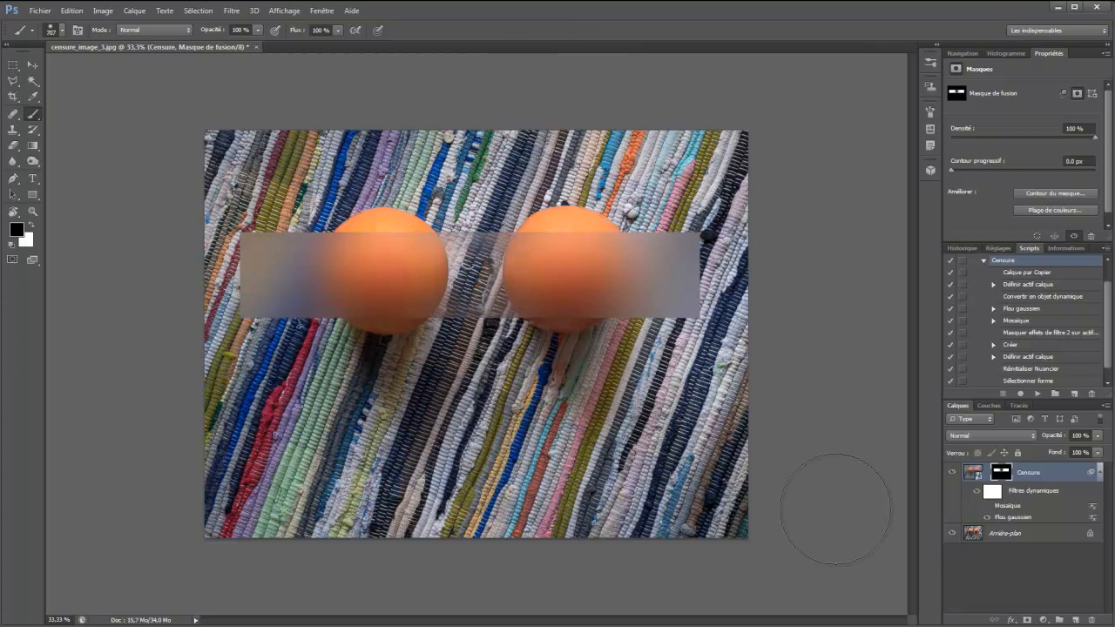
key("ctrl+z")
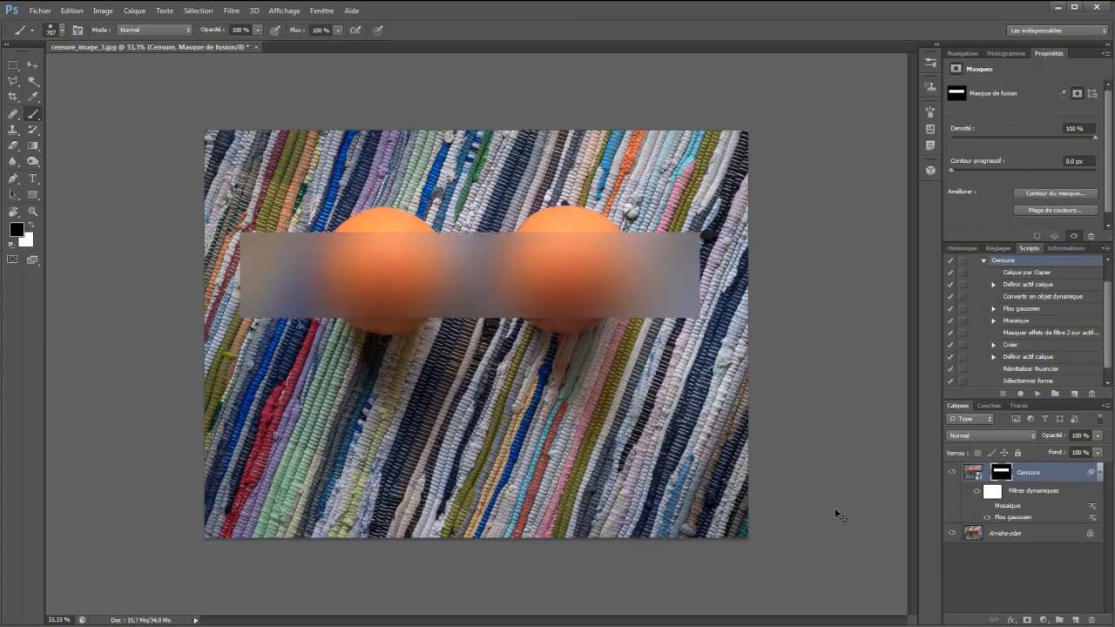
right_click(591, 456, "alt")
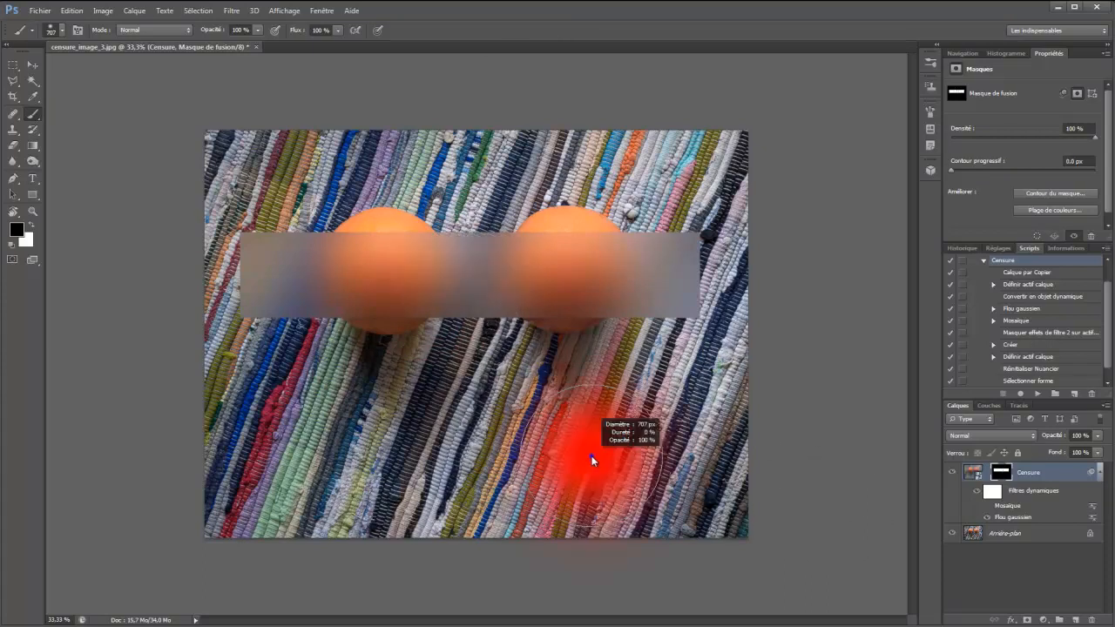
mouse_move(616, 250)
left_mouse_down()
mouse_move(618, 488)
mouse_move(570, 490)
mouse_move(585, 490)
left_mouse_up()
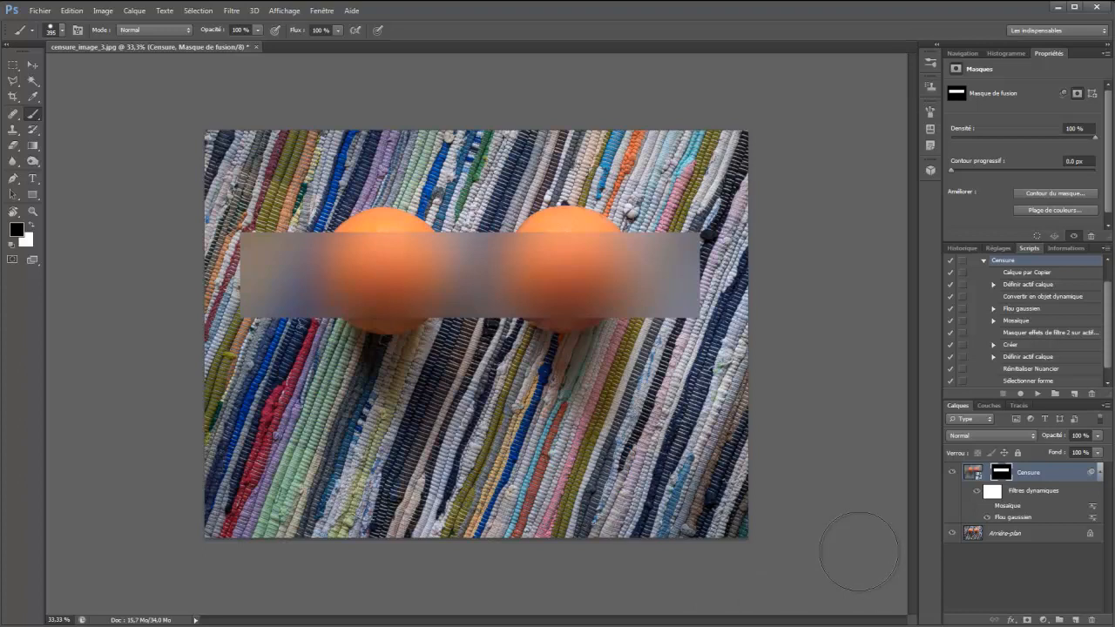
Set the radius of the Censure layer's Flou gaussien smart filter to 100.6 pixels
double_click(1013, 518)
mouse_move(792, 446)
left_mouse_down()
mouse_move(781, 453)
mouse_move(793, 453)
left_mouse_up()
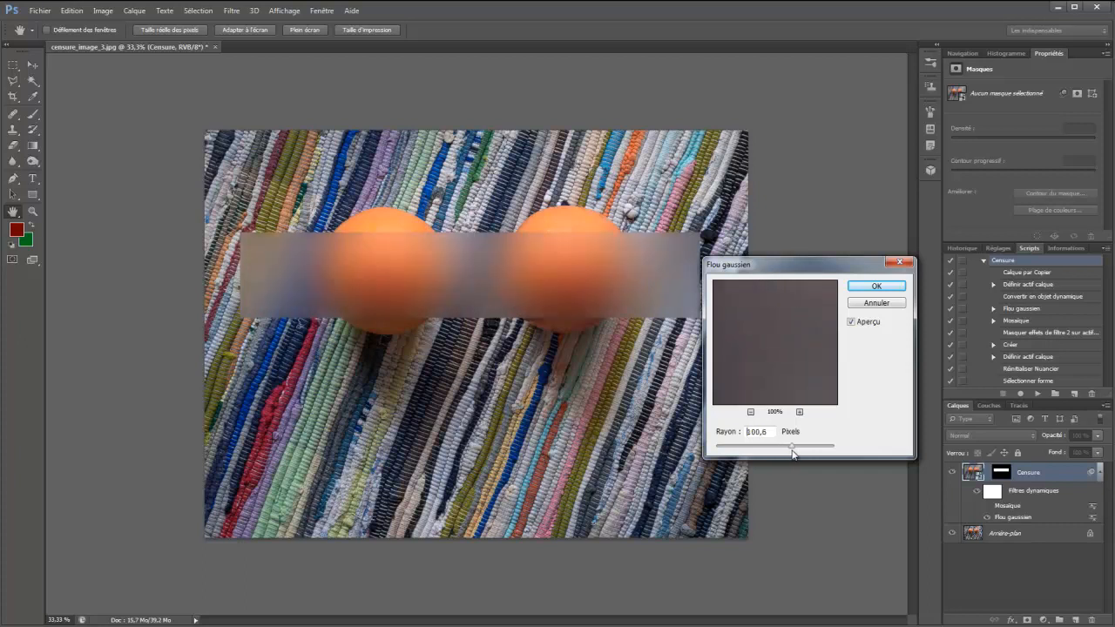
left_click(868, 287)
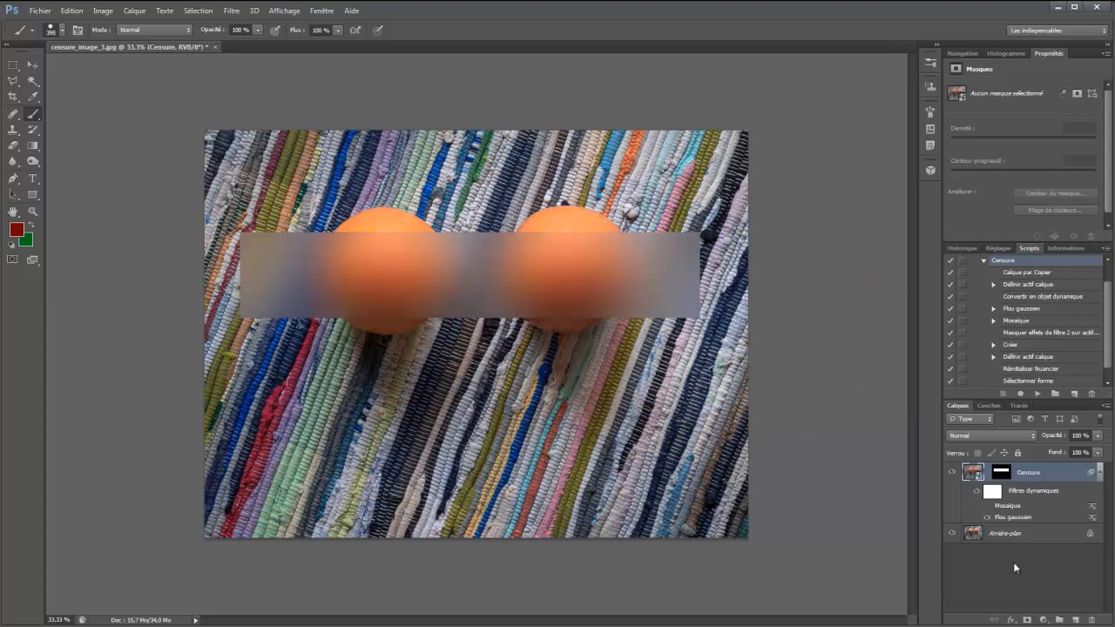
Show the Mosaïque smart filter with a tile size of 118, compare it with Flou gaussien, and hide Mosaïque again
left_click(987, 518)
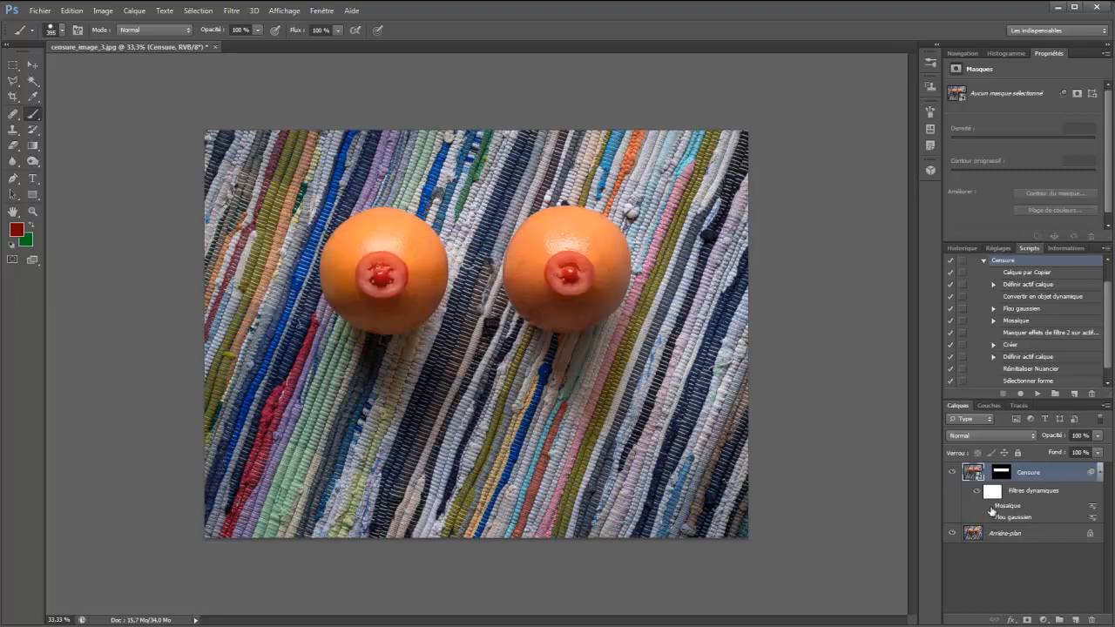
left_click(988, 506)
double_click(1008, 506)
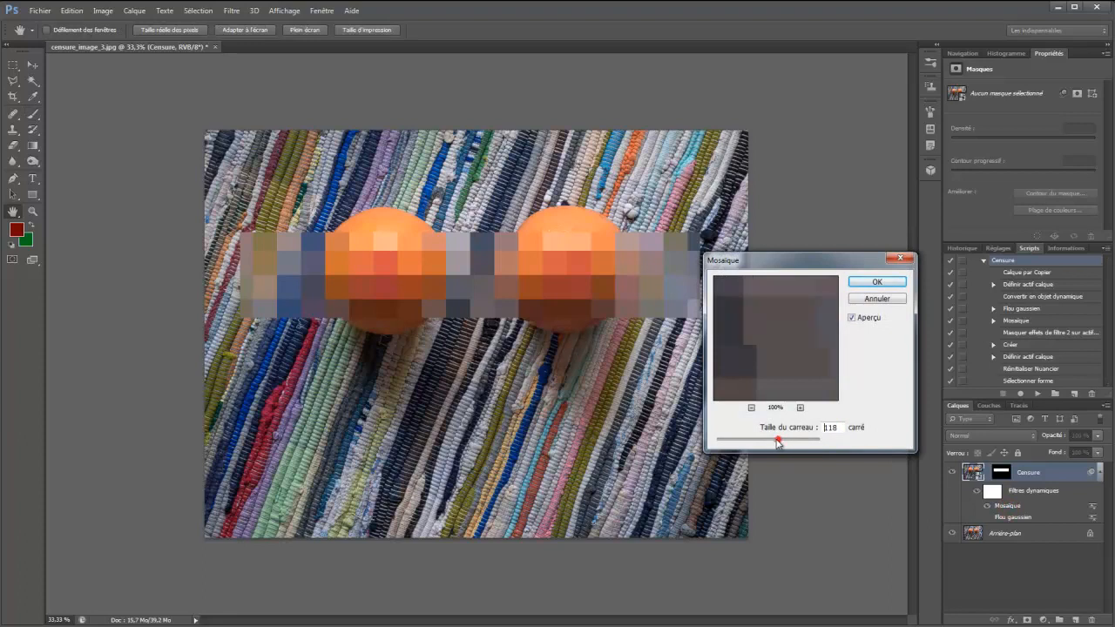
left_click(877, 284)
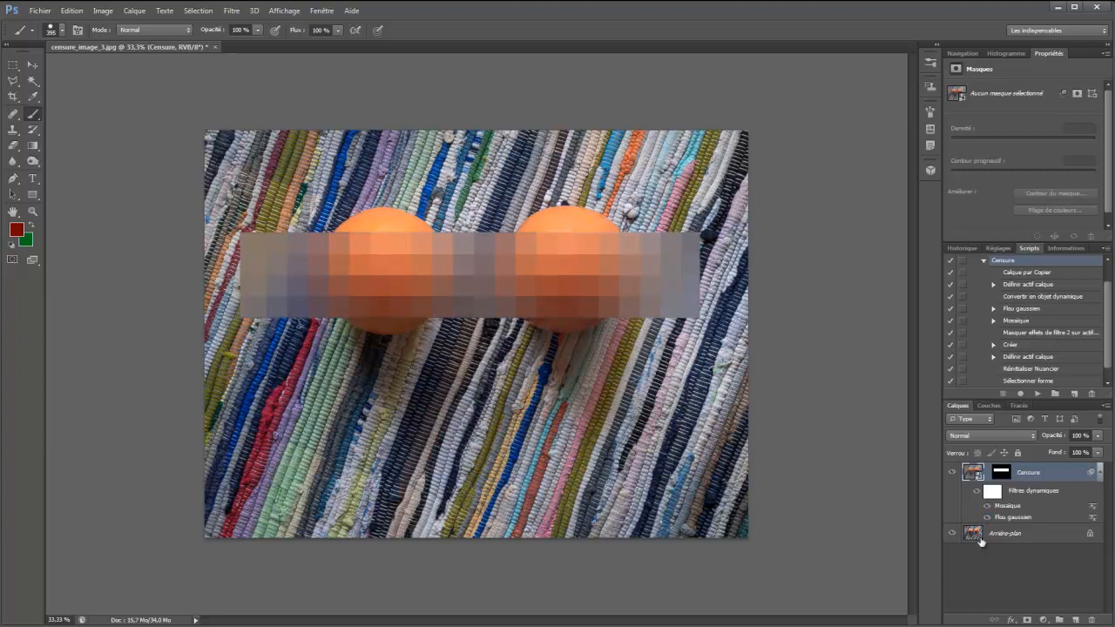
left_click(989, 507)
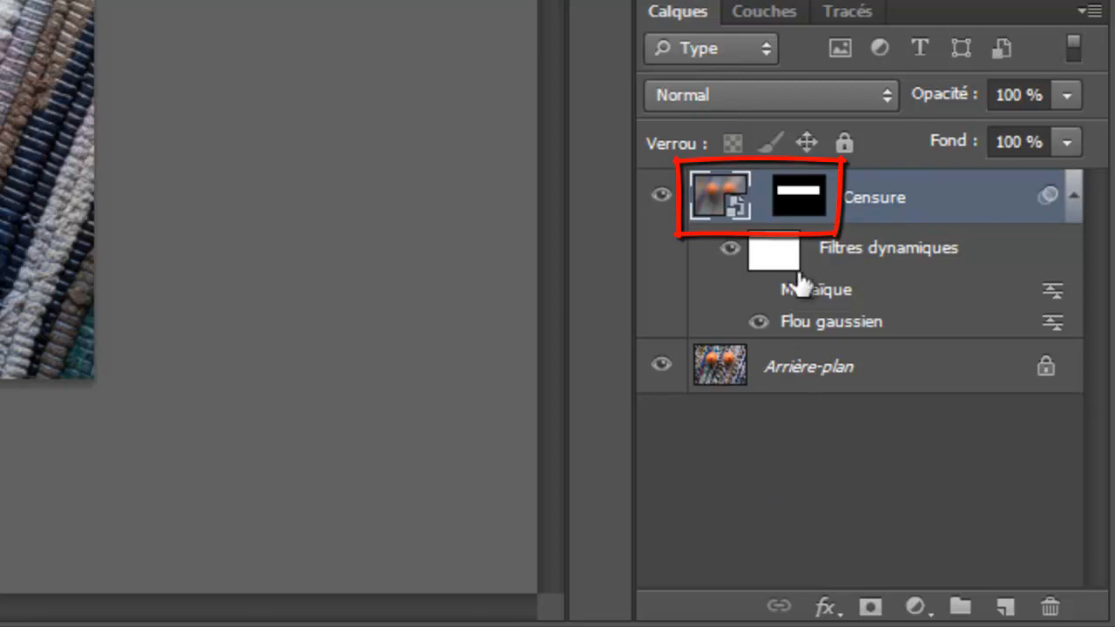
Select the Censure layer mask and move its white rectangle slightly right and down over the oranges
left_click(809, 209)
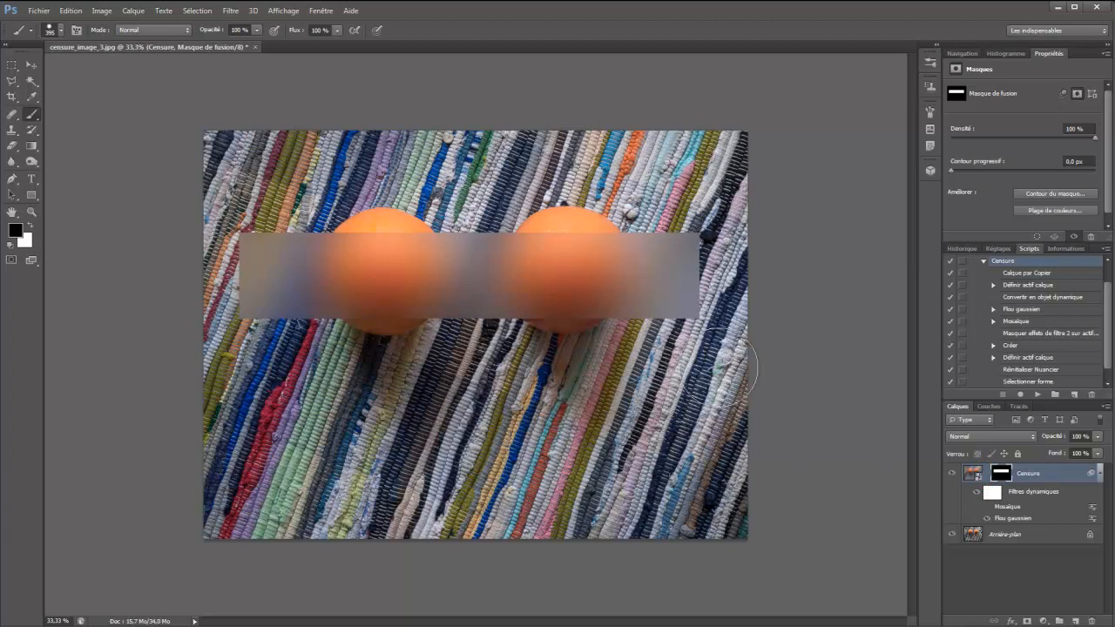
mouse_move(639, 295)
left_mouse_down()
mouse_move(700, 326)
mouse_move(641, 284)
mouse_move(650, 313)
mouse_move(645, 305)
left_mouse_up()
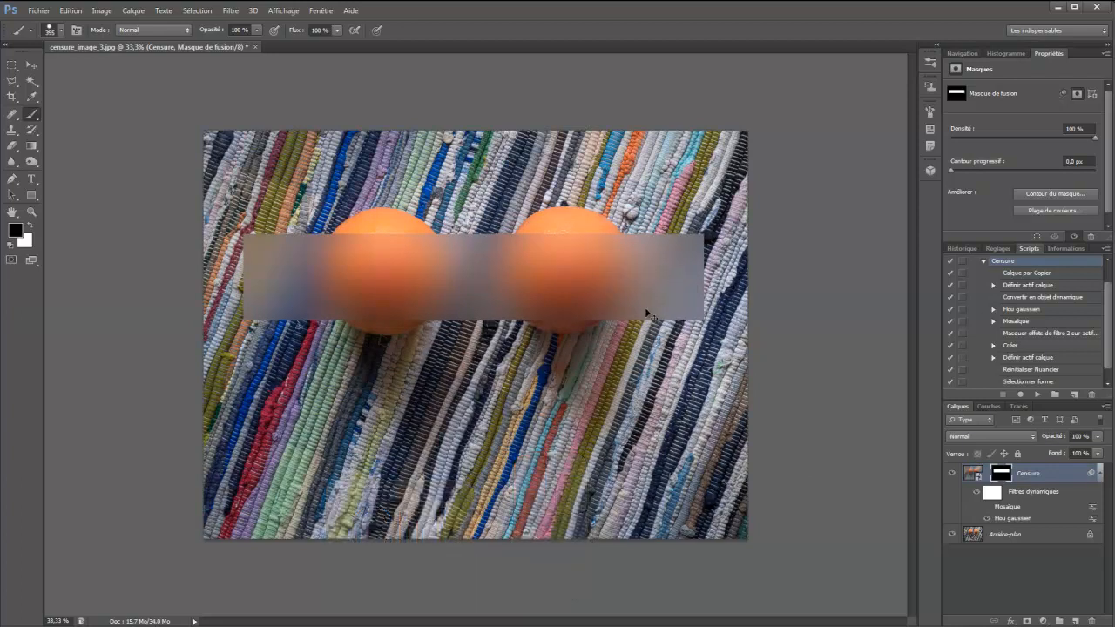
Try rotating the Censure mask's rectangle about 6° clockwise and stretching its right end slightly with Free Transform, and undo the transformation
key("ctrl+t")
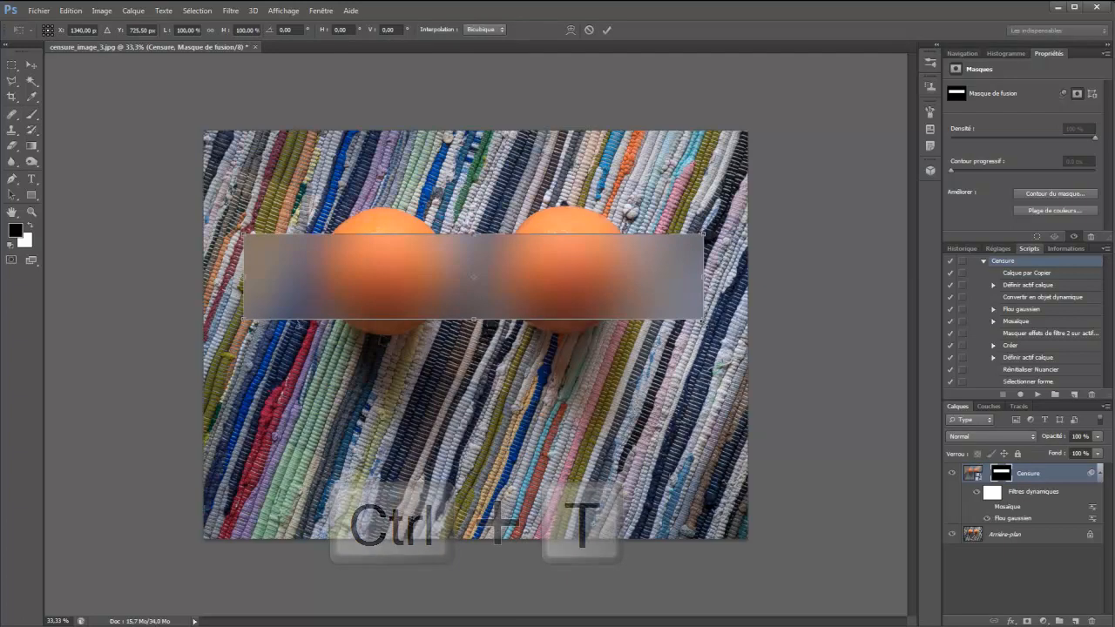
mouse_move(703, 316)
left_mouse_down()
mouse_move(551, 334)
mouse_move(719, 397)
mouse_move(720, 259)
mouse_move(716, 300)
mouse_move(740, 321)
mouse_move(913, 366)
mouse_move(703, 317)
left_mouse_up()
left_click_drag(663, 404, 701, 446)
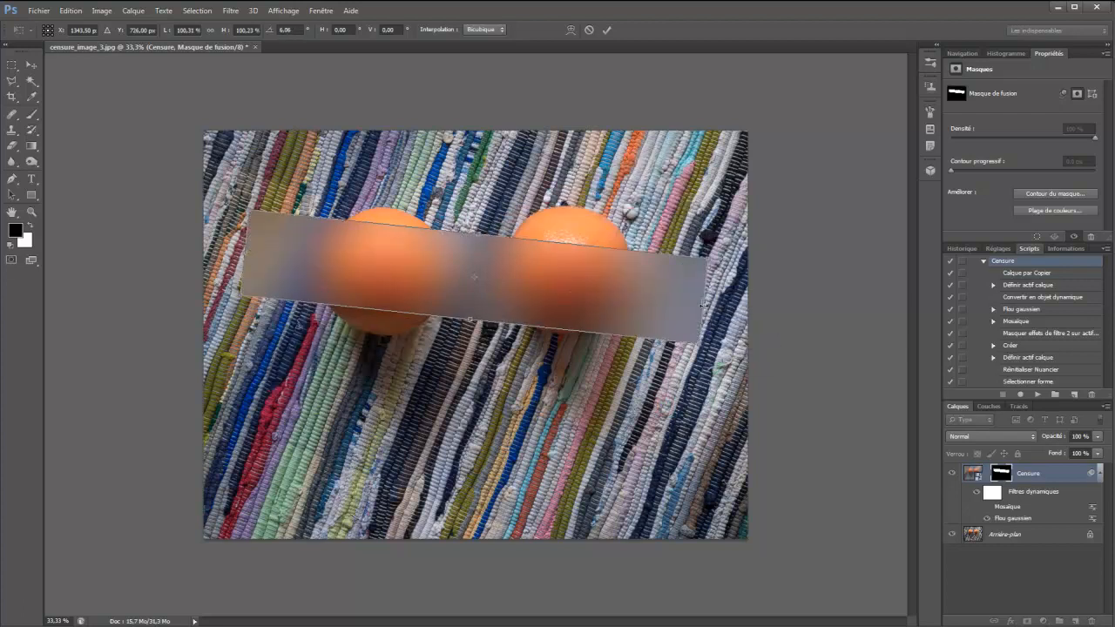
mouse_move(704, 302)
left_mouse_down()
mouse_move(697, 456)
mouse_move(727, 294)
mouse_move(711, 299)
left_mouse_up()
key("Return")
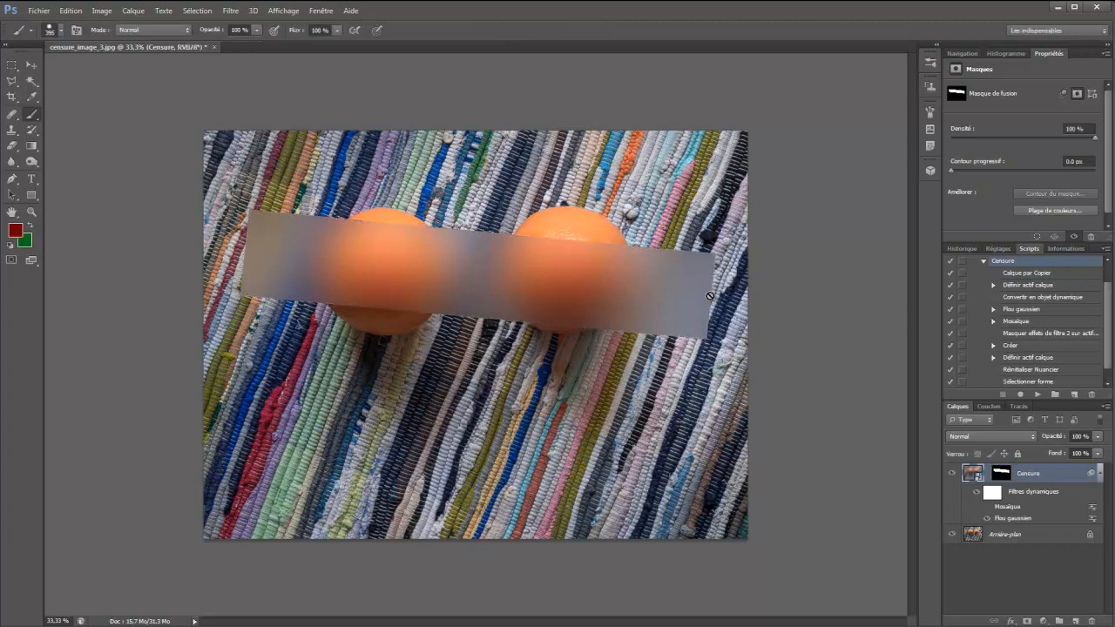
key("ctrl+z")
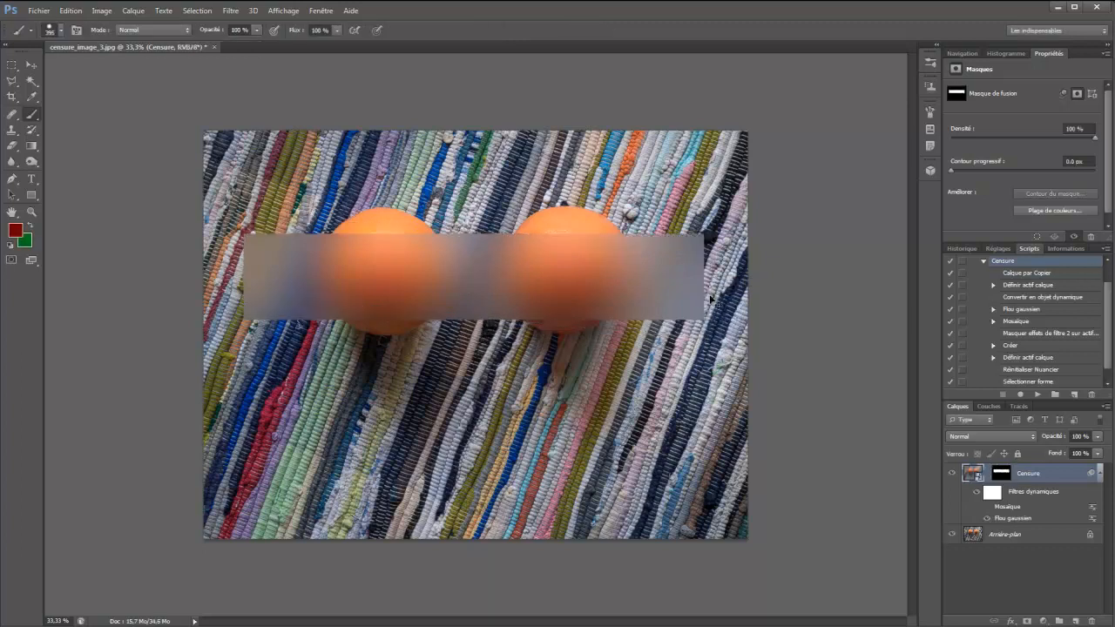
Paint a straight white stroke on the Censure layer mask below the oranges with a 281 px brush
left_click(1002, 475)
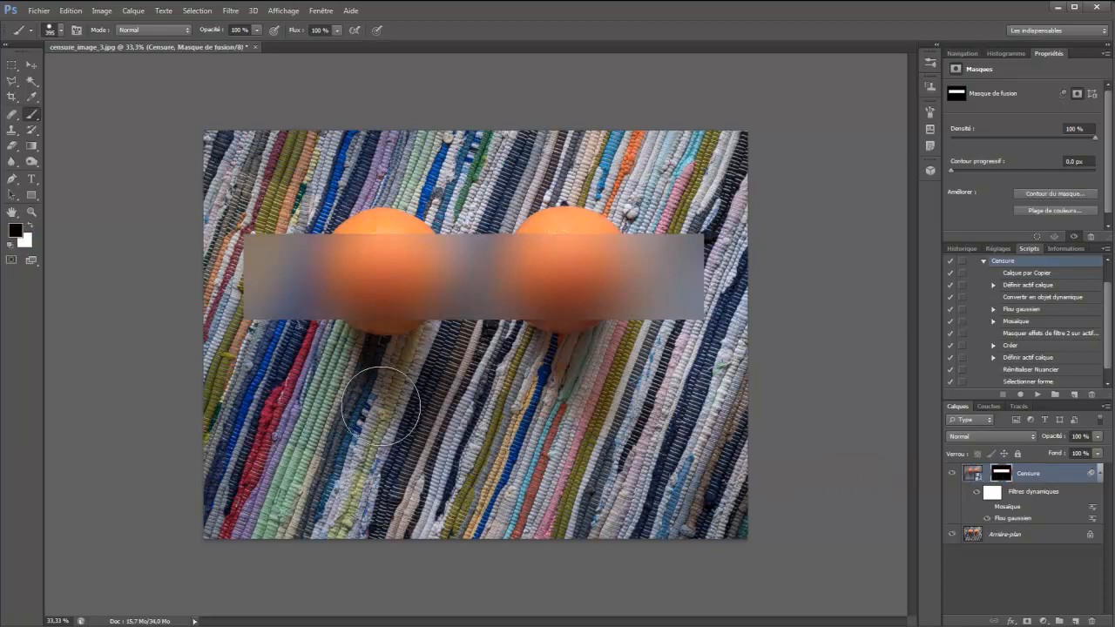
key("x")
left_click_drag(374, 446, 362, 450)
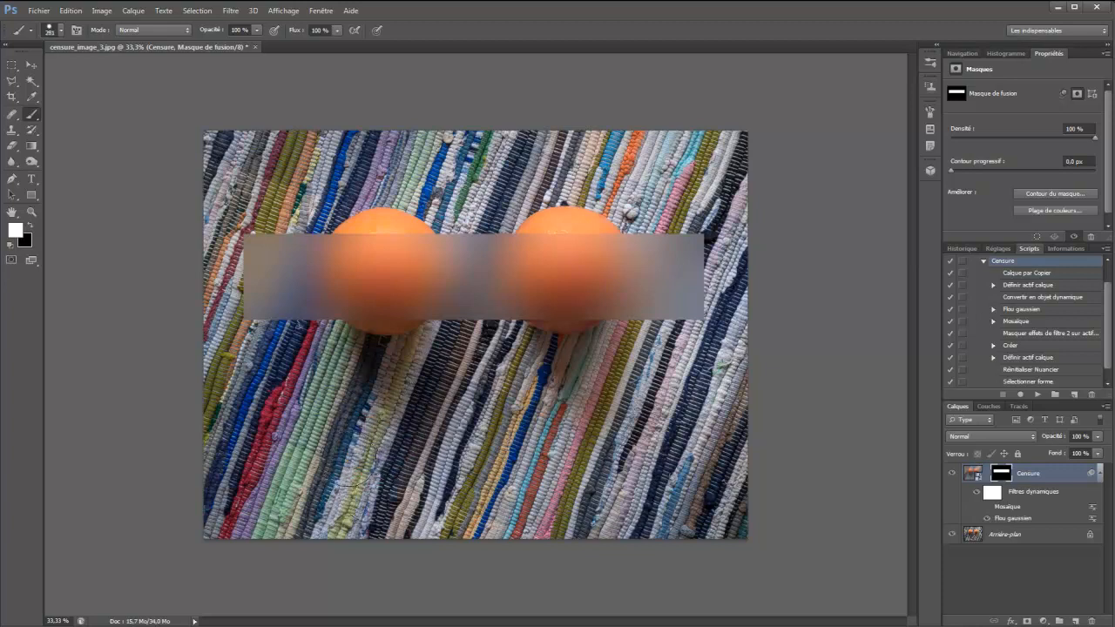
left_click(348, 459)
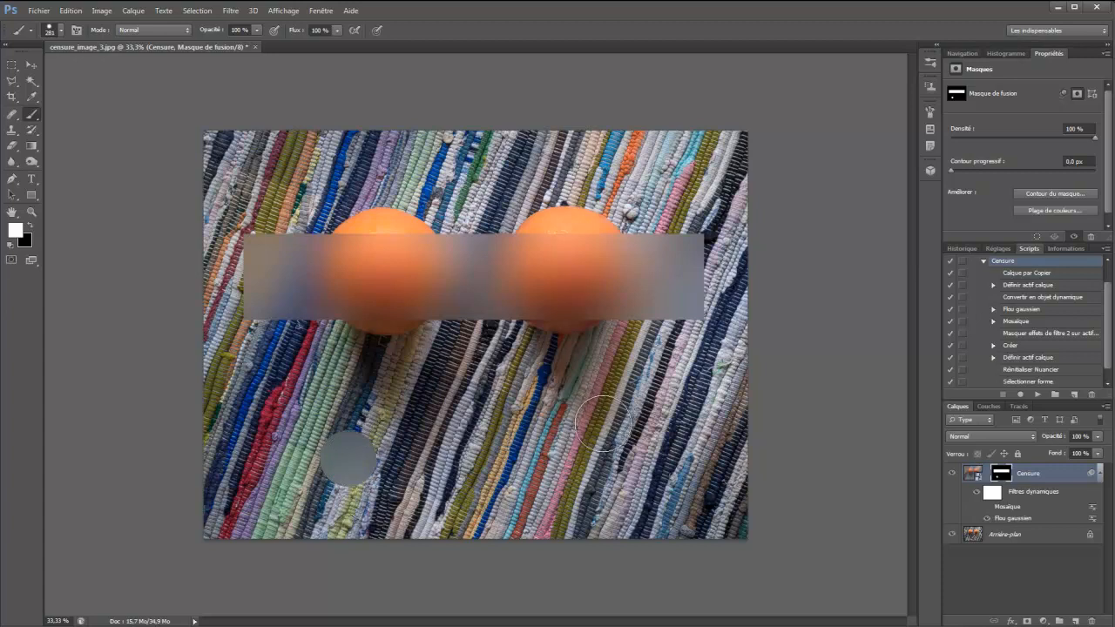
left_click(602, 424, "shift")
Select the painted stroke with a rectangular marquee, shift it on the mask, and deselect
left_click(12, 64)
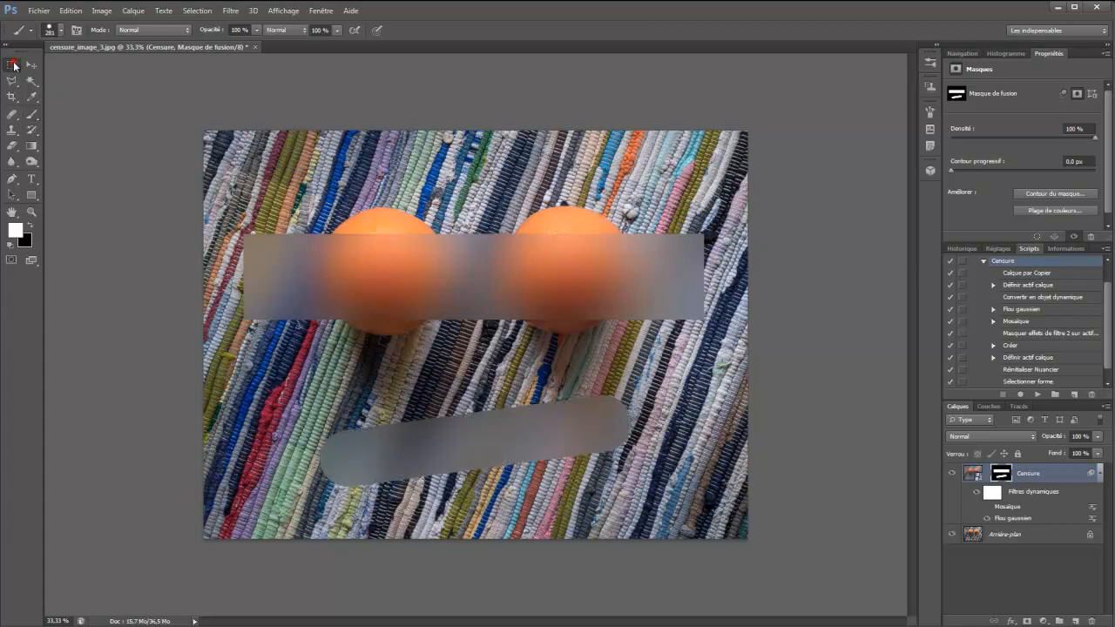
mouse_move(268, 376)
left_mouse_down()
mouse_move(512, 501)
mouse_move(703, 504)
left_mouse_up()
mouse_move(505, 459)
left_mouse_down()
mouse_move(416, 446)
mouse_move(506, 446)
left_mouse_up()
key("ctrl+d")
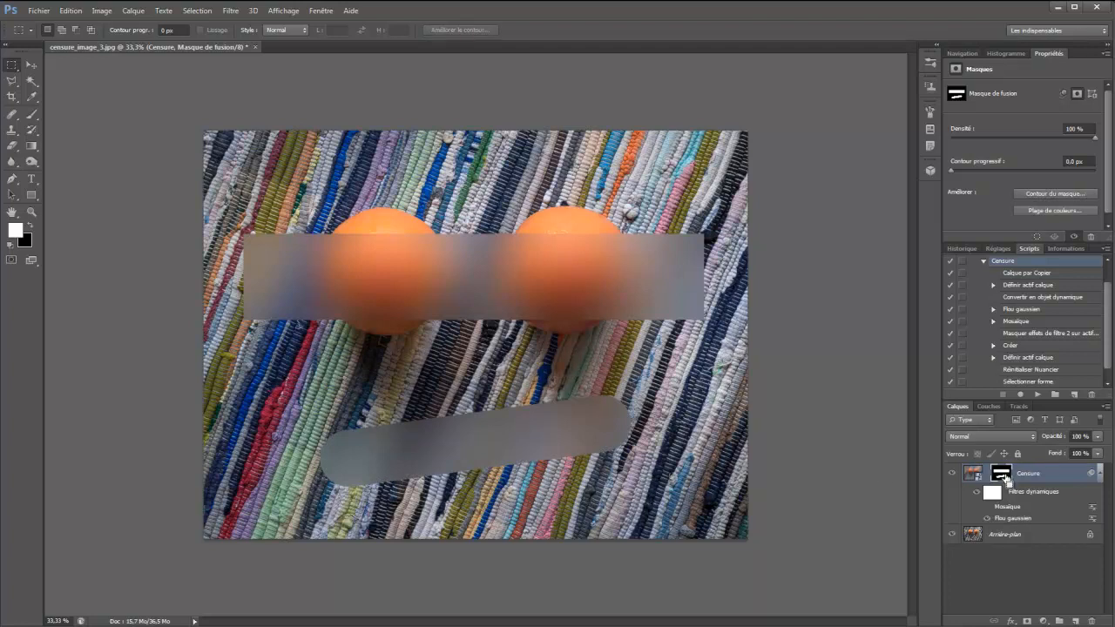
Load the mask as a selection, subtract the rectangle over the oranges, and move and enlarge the painted stroke
left_click(1006, 477, "ctrl")
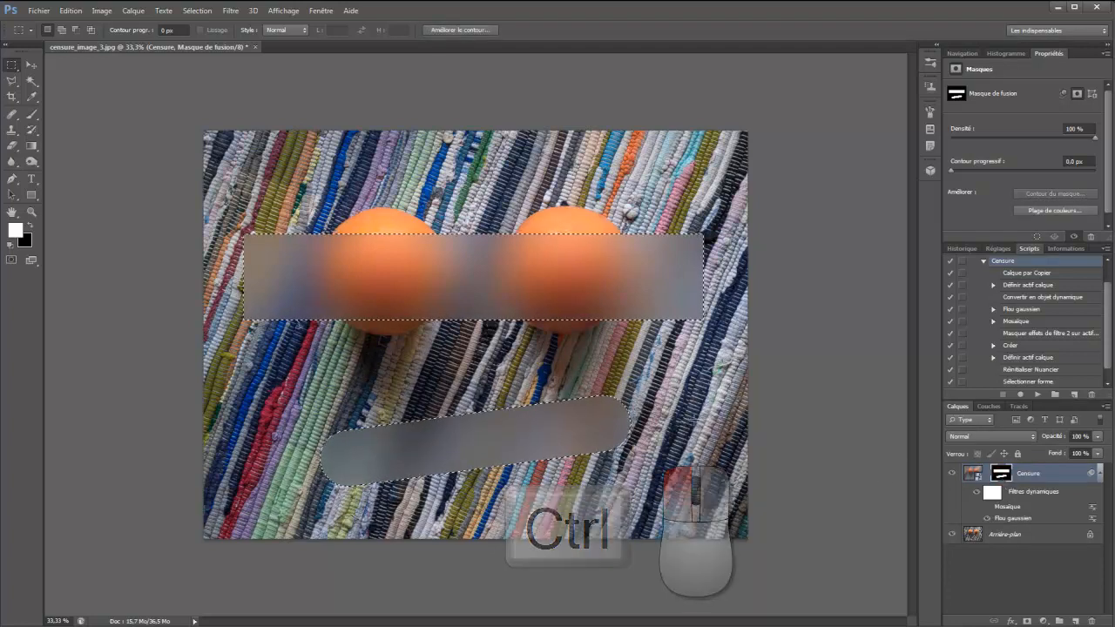
left_click_drag(225, 210, 732, 347)
left_click_drag(543, 415, 534, 389)
key("ctrl+t")
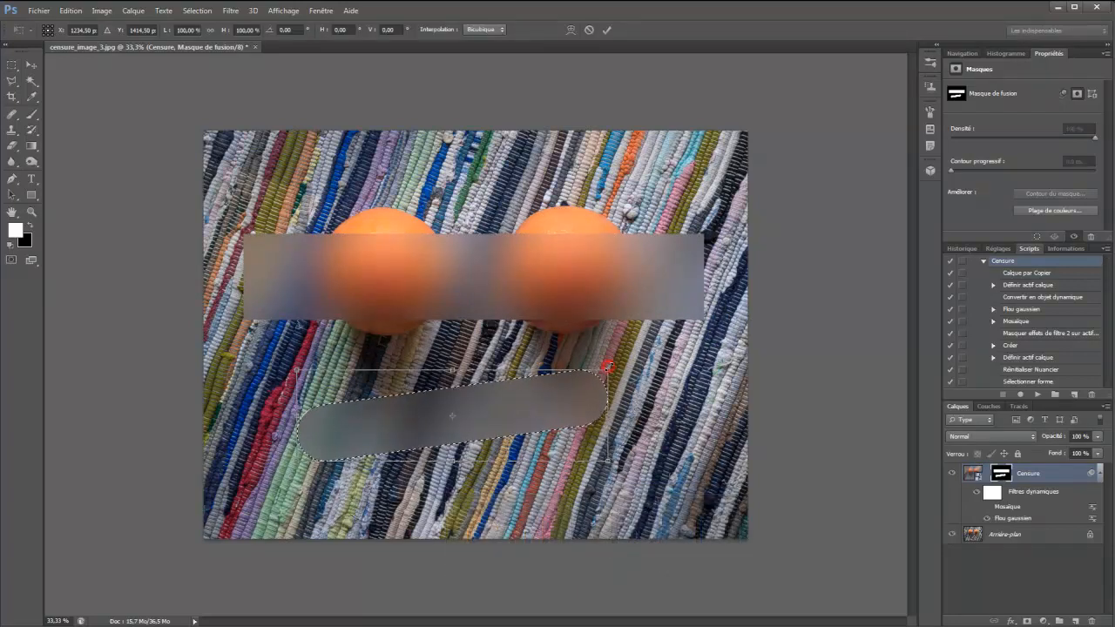
left_click_drag(609, 369, 666, 352)
key("Return")
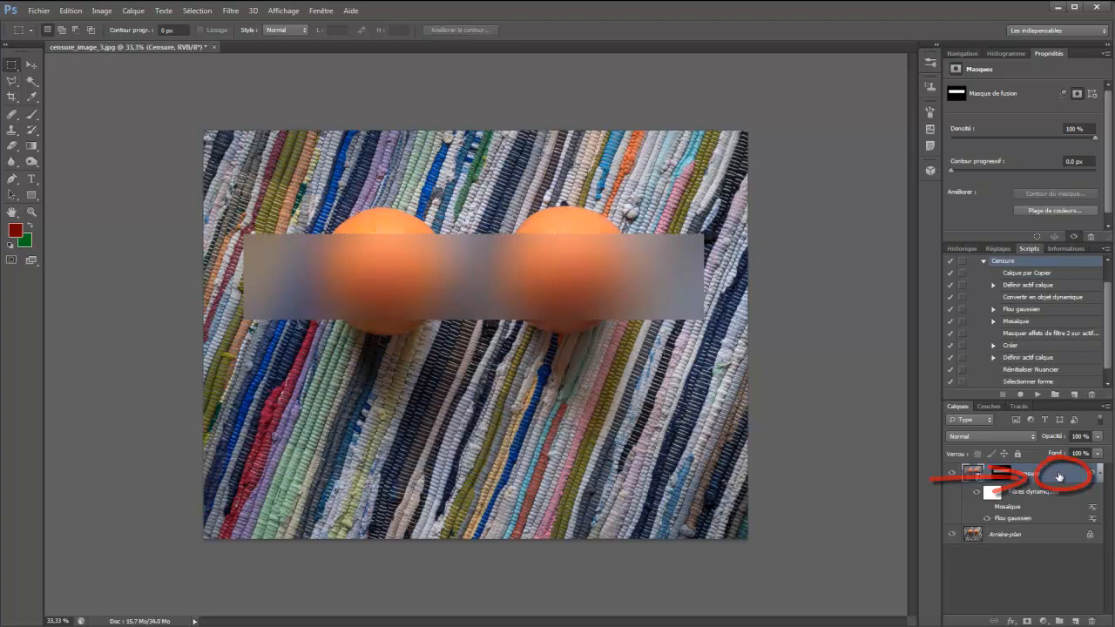
Add an Incrustation couleur effect in black (000000) to the Censure layer and toggle its visibility to compare it with the blur
double_click(1059, 474)
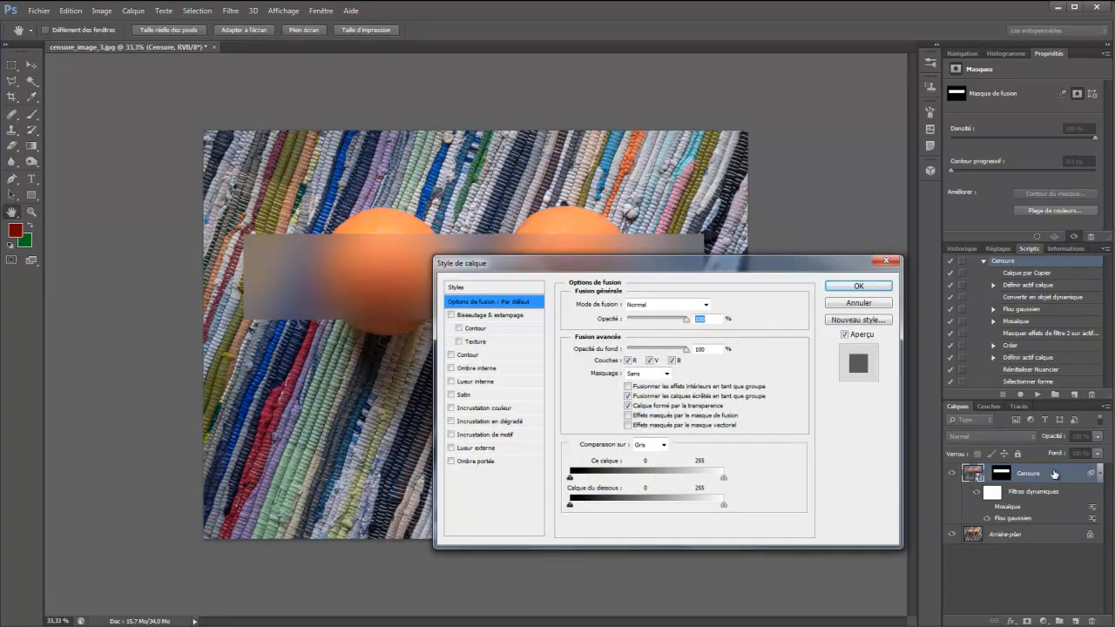
left_click(490, 408)
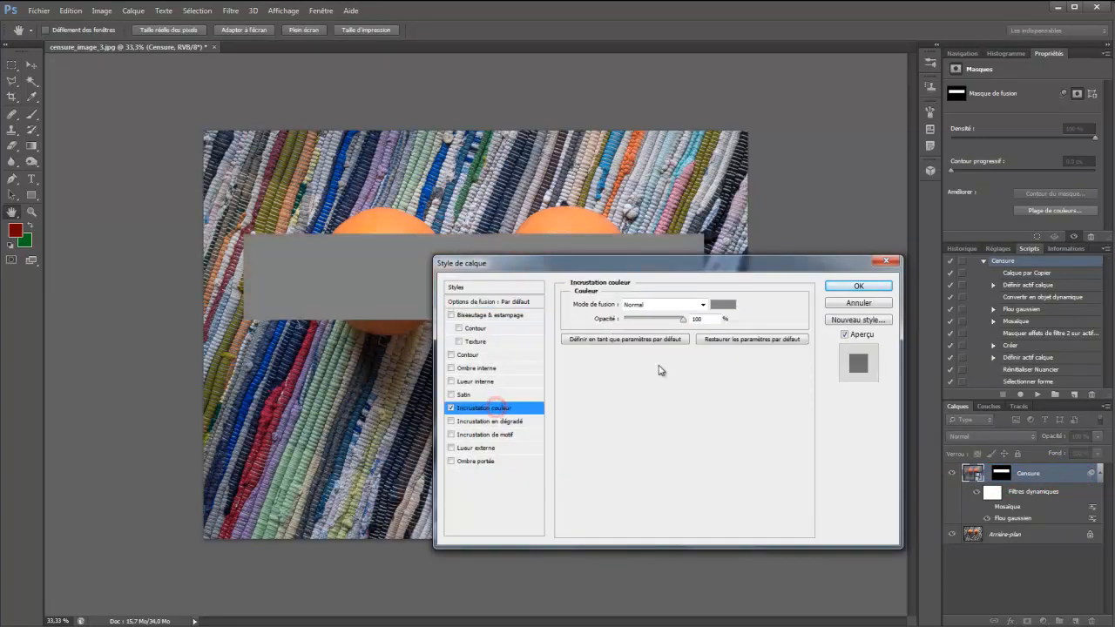
left_click(730, 309)
left_click_drag(582, 439, 533, 512)
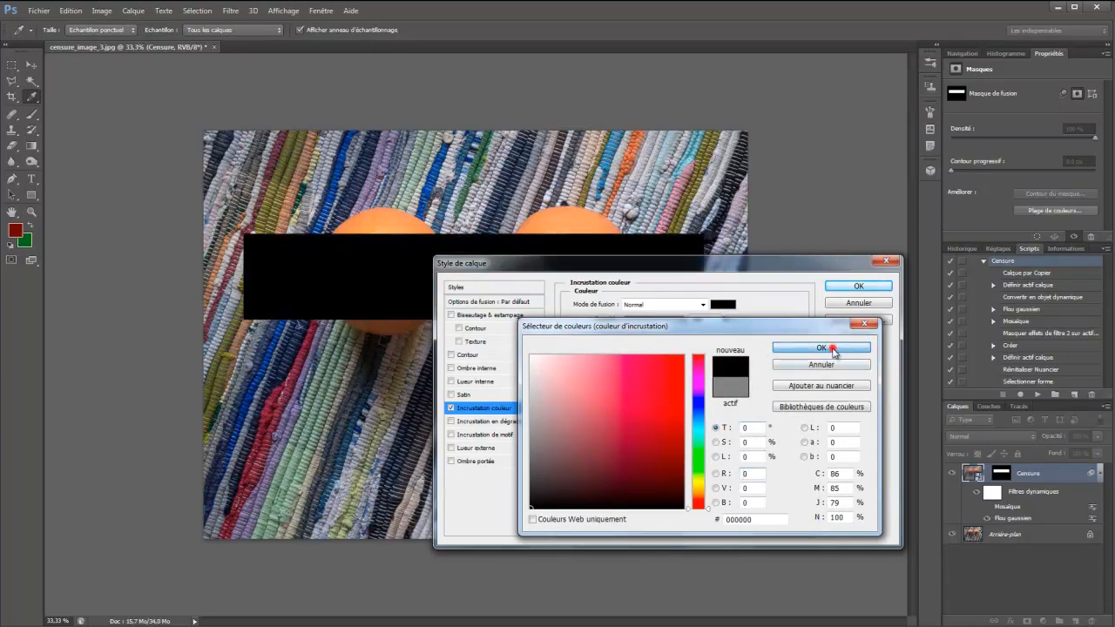
left_click(833, 349)
left_click(859, 287)
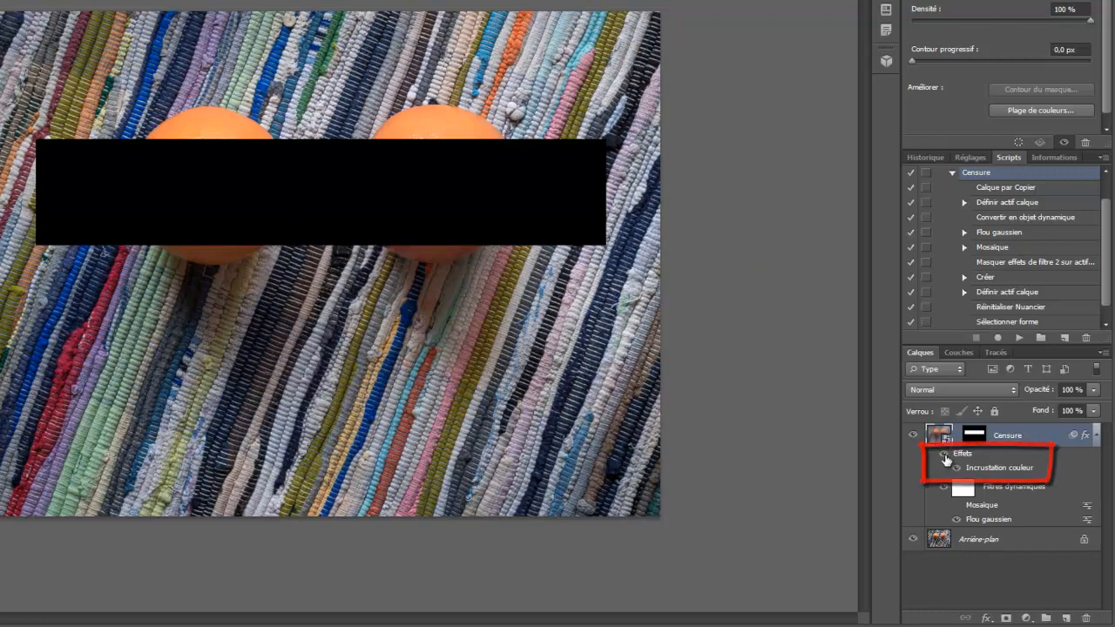
left_click(945, 457)
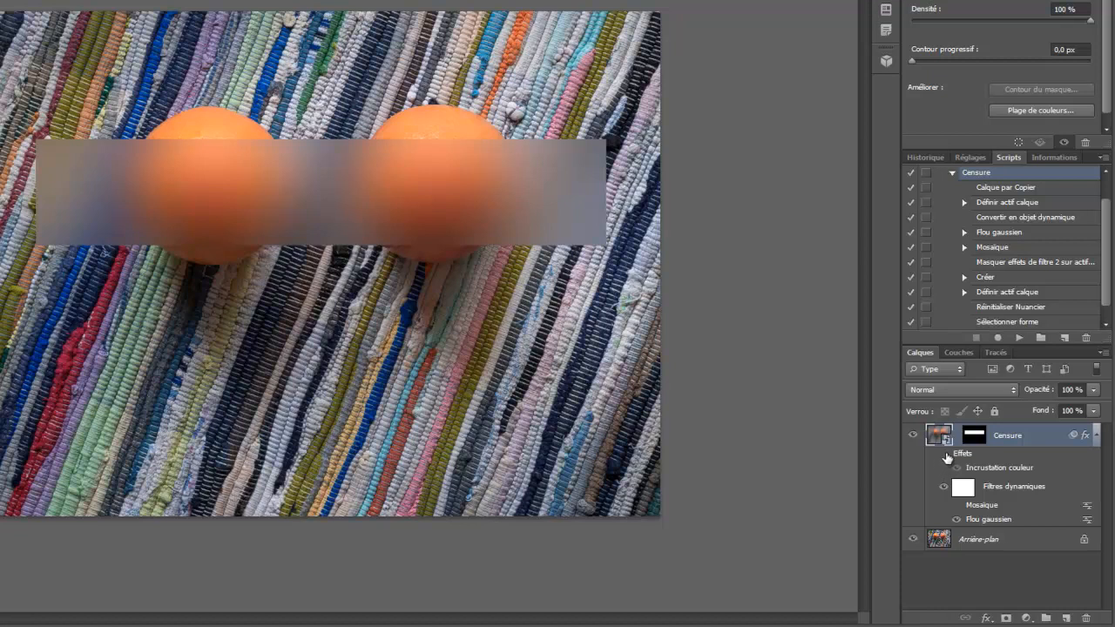
left_click(947, 455)
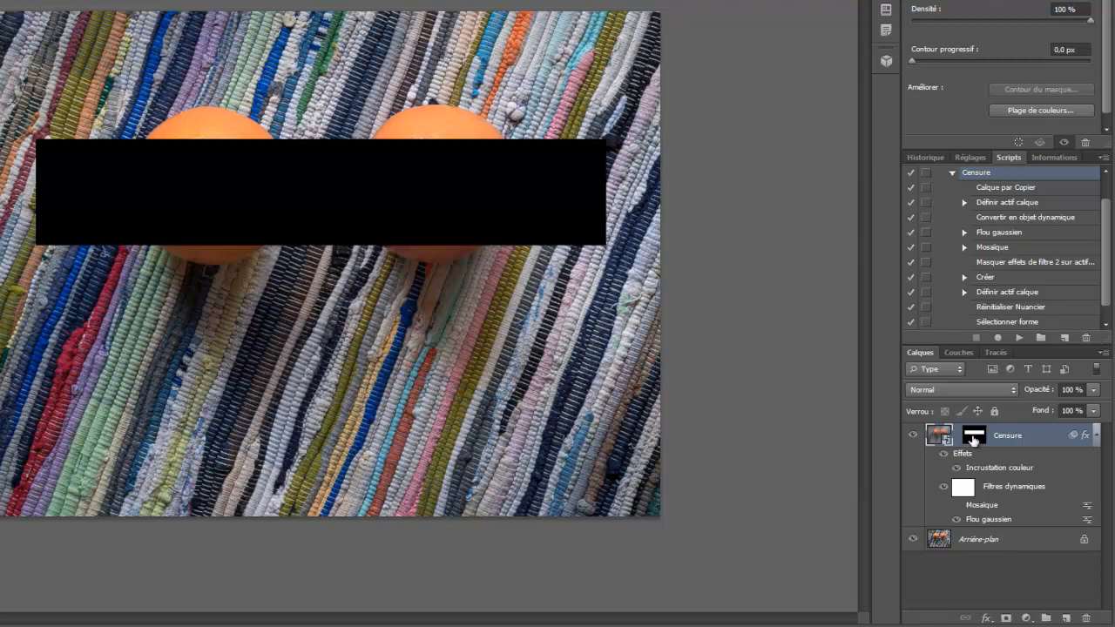
Try enlarging the black rectangle on the Censure mask with Free Transform at 82 % layer opacity, and cancel the transformation
left_click(973, 435)
key("ctrl+t")
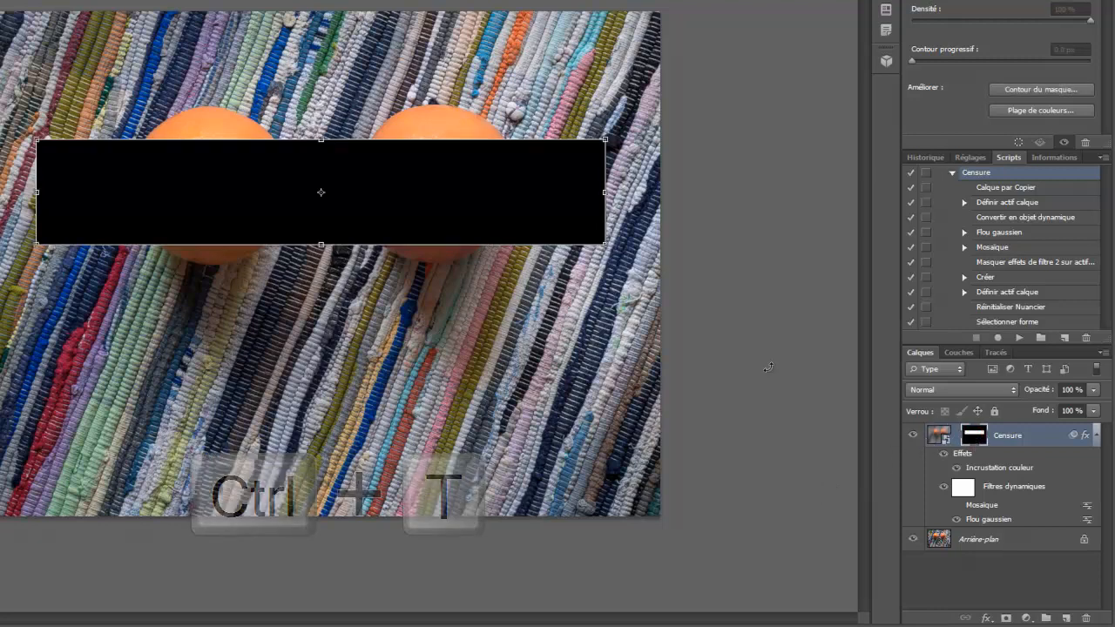
left_click_drag(605, 244, 712, 264)
mouse_move(1033, 394)
left_mouse_down()
mouse_move(1016, 396)
mouse_move(1036, 392)
left_mouse_up()
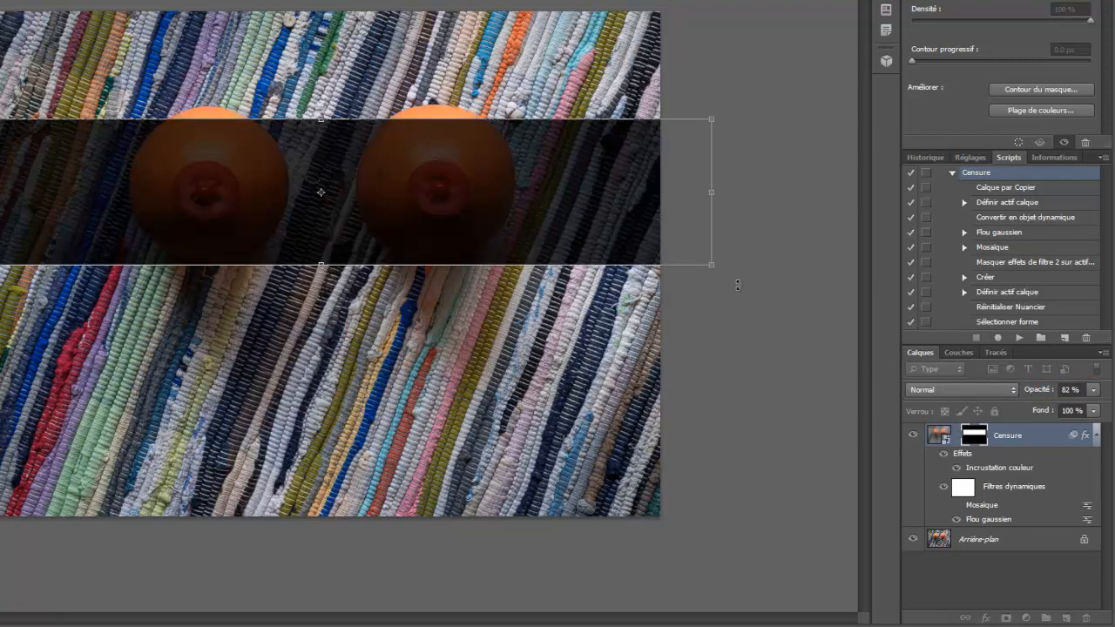
key("Escape")
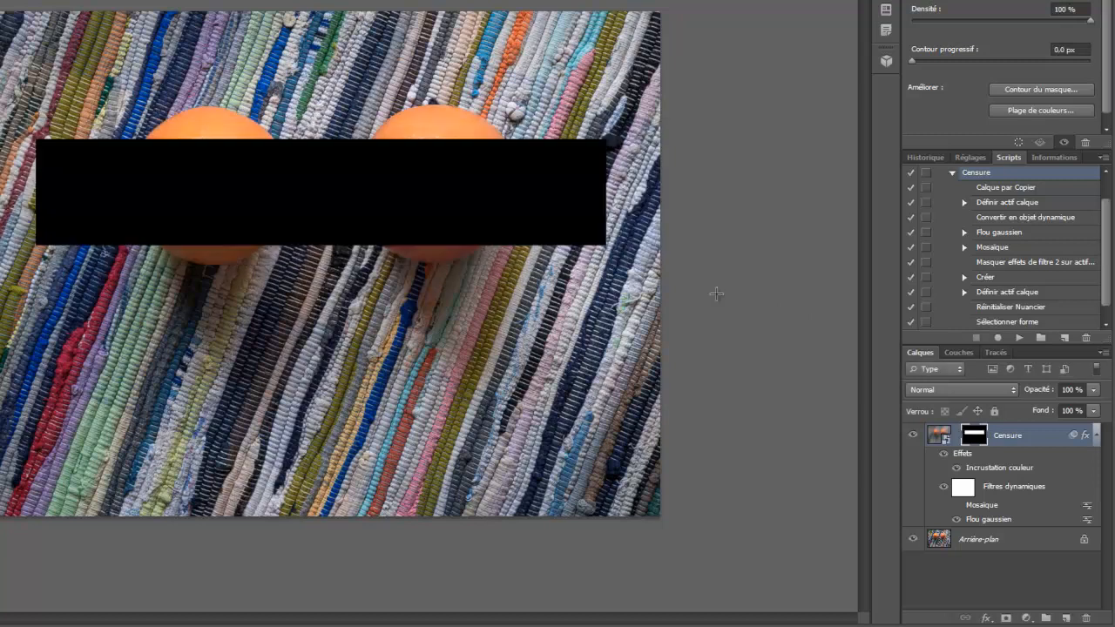
Hide the Censure layer's effects and select its layer mask
left_click(948, 454)
left_click(946, 455)
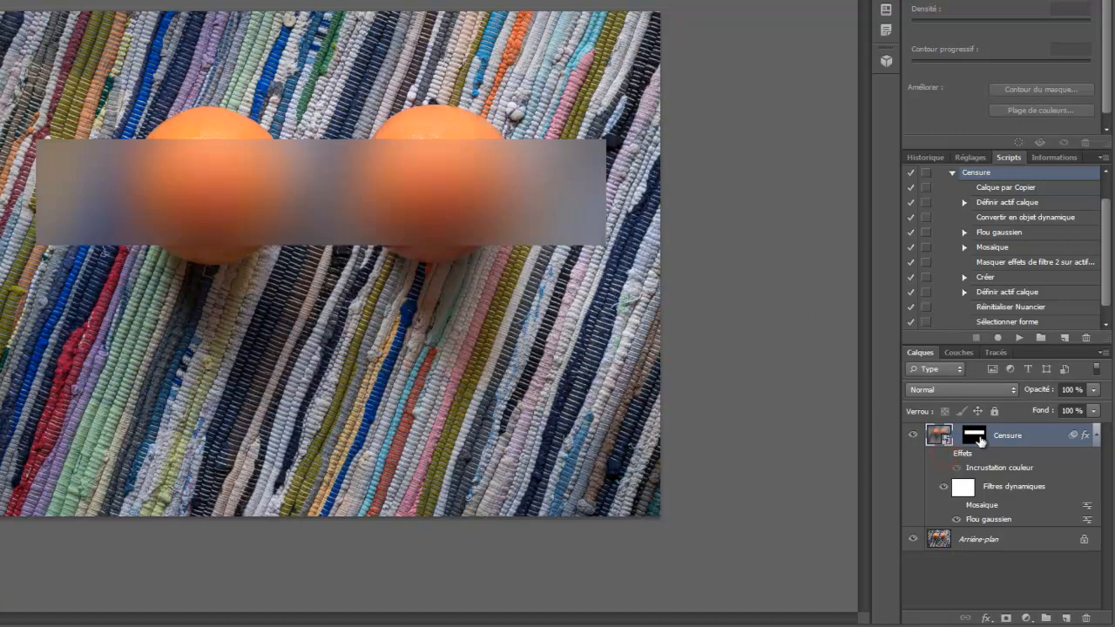
left_click(978, 438)
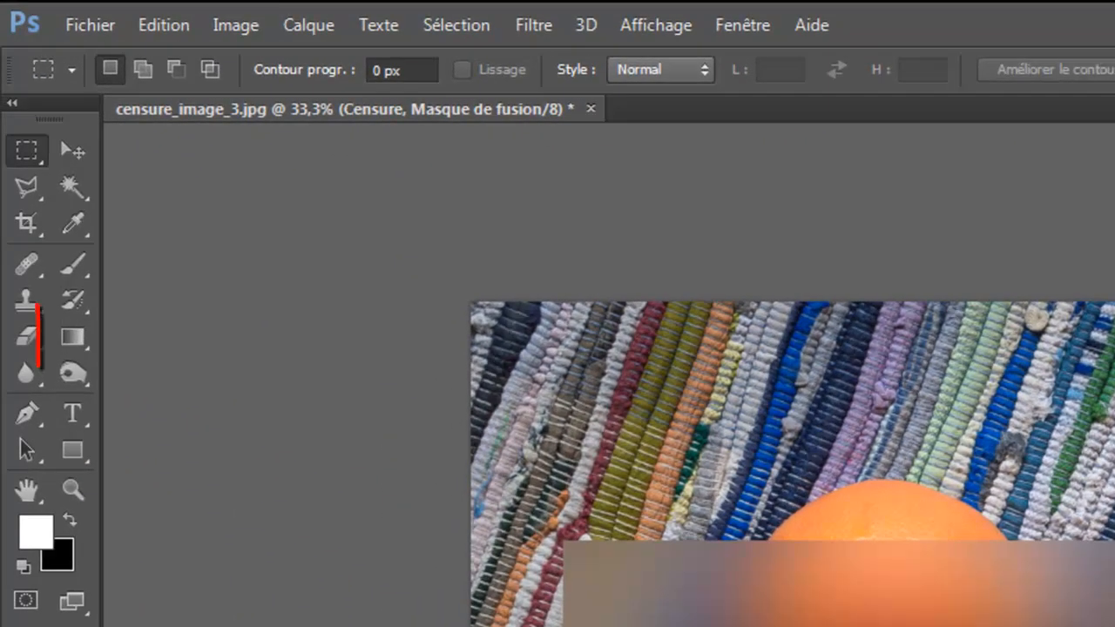
Fade both ends of the blurred rectangle on the mask with black gradients drawn inward from its left and right edges
left_click(77, 348)
key("x")
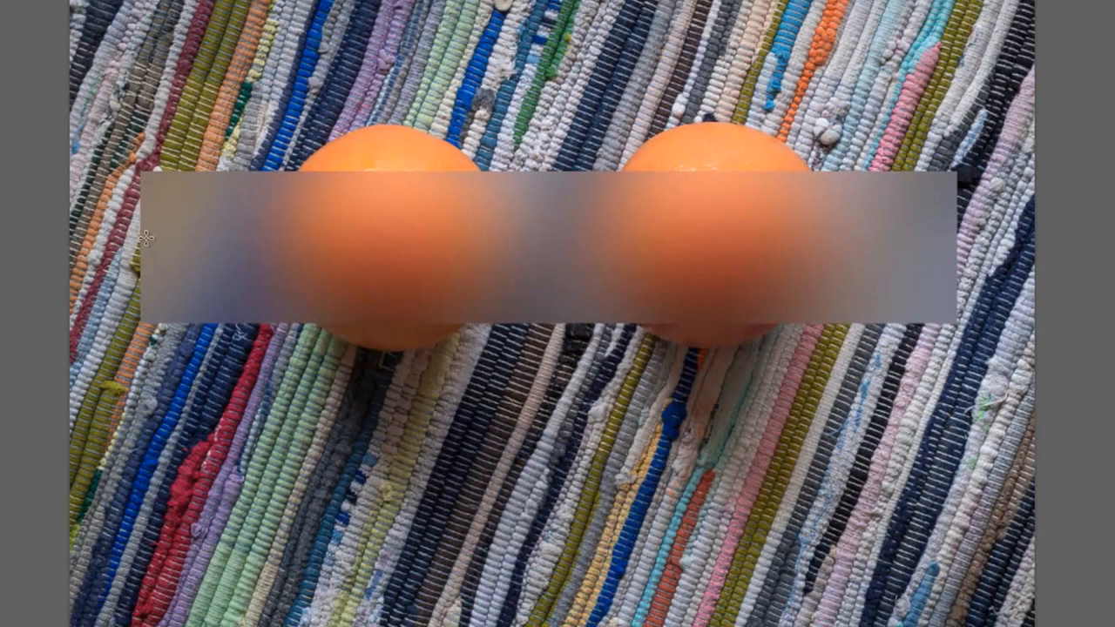
left_click_drag(148, 237, 312, 237)
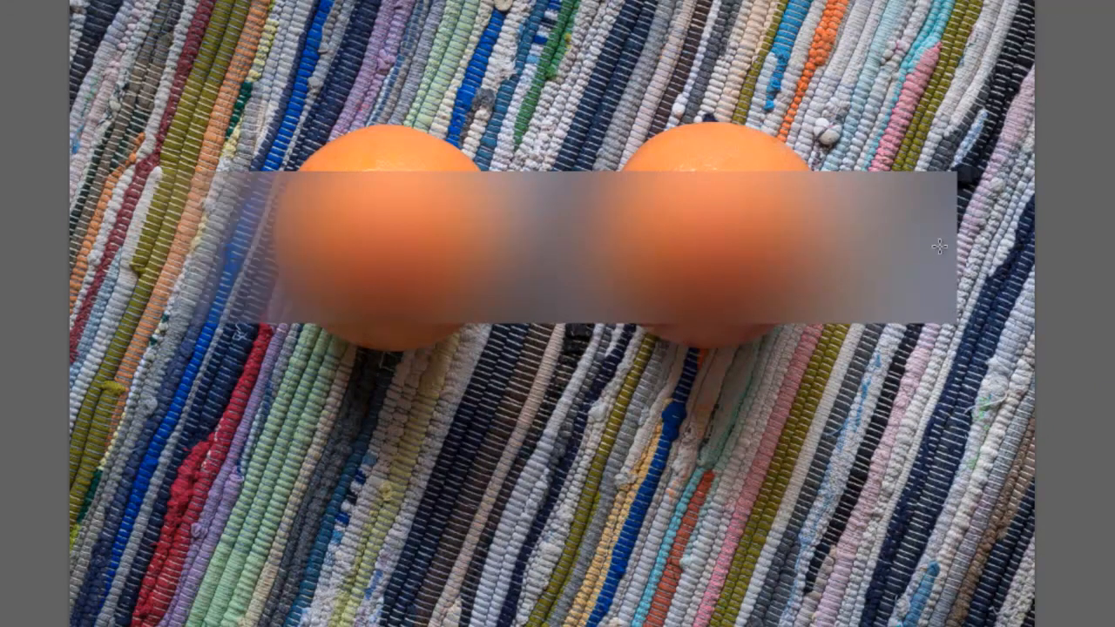
left_click_drag(946, 245, 786, 244)
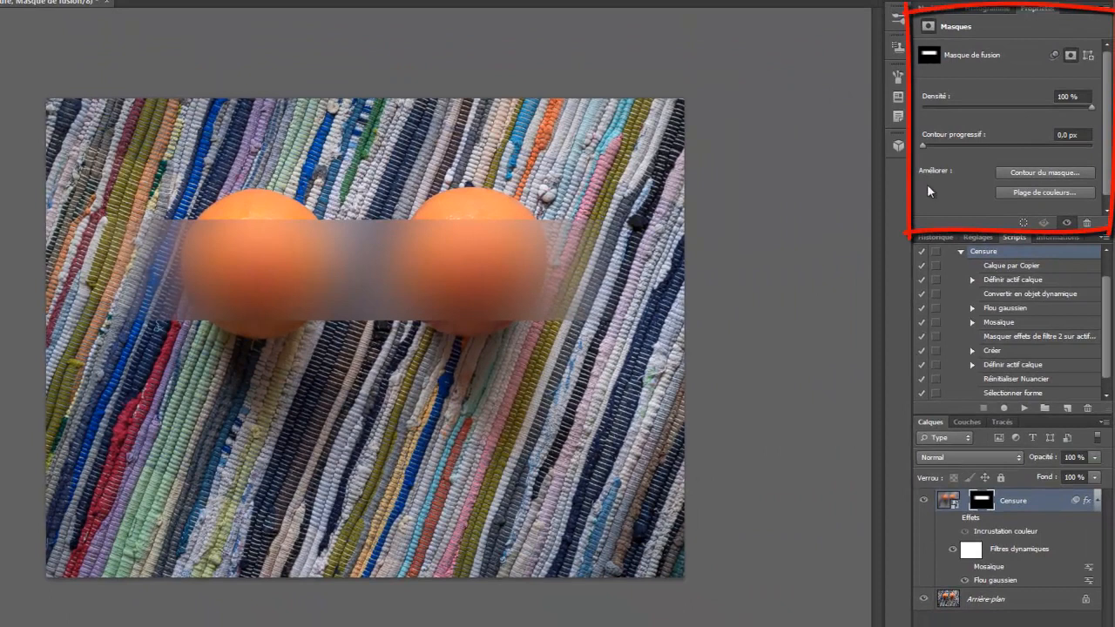
Try softening the mask's edges with Contour progressif and reset it to 0,0 px
left_click_drag(923, 146, 932, 146)
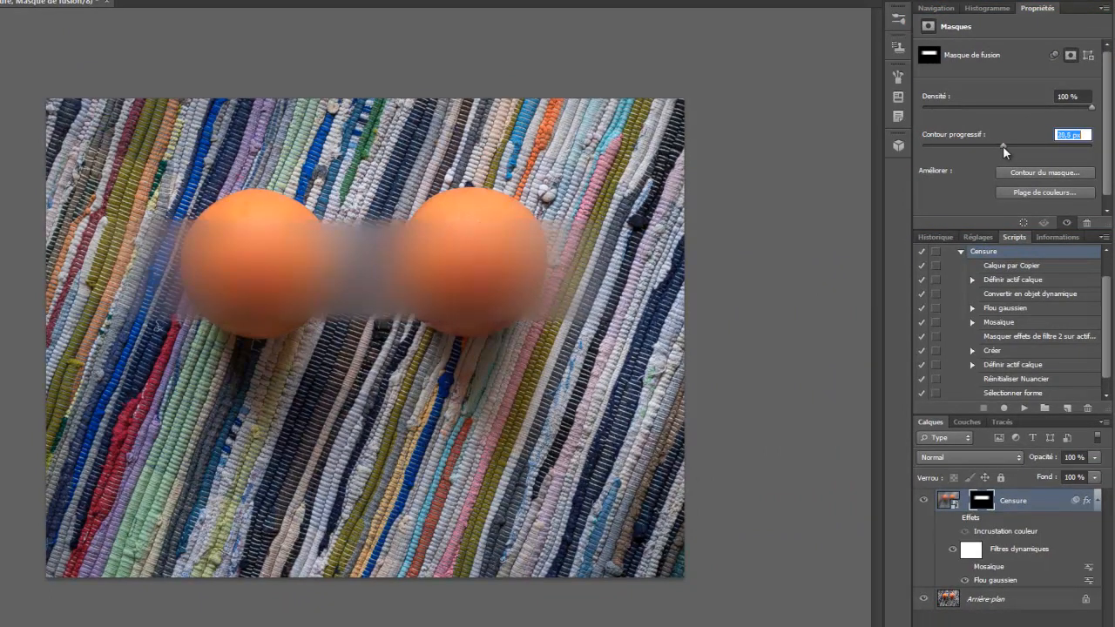
left_click_drag(1003, 146, 925, 147)
left_click_drag(915, 147, 906, 145)
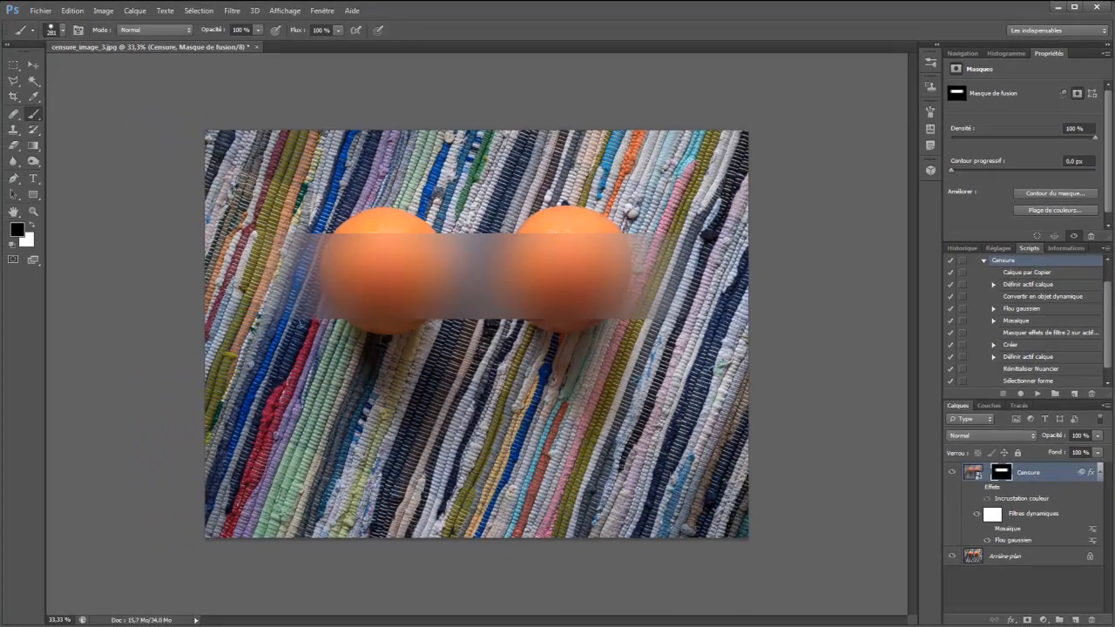
Make white the foreground colour and undo both gradients on the mask
key("x")
key("ctrl+alt+z")
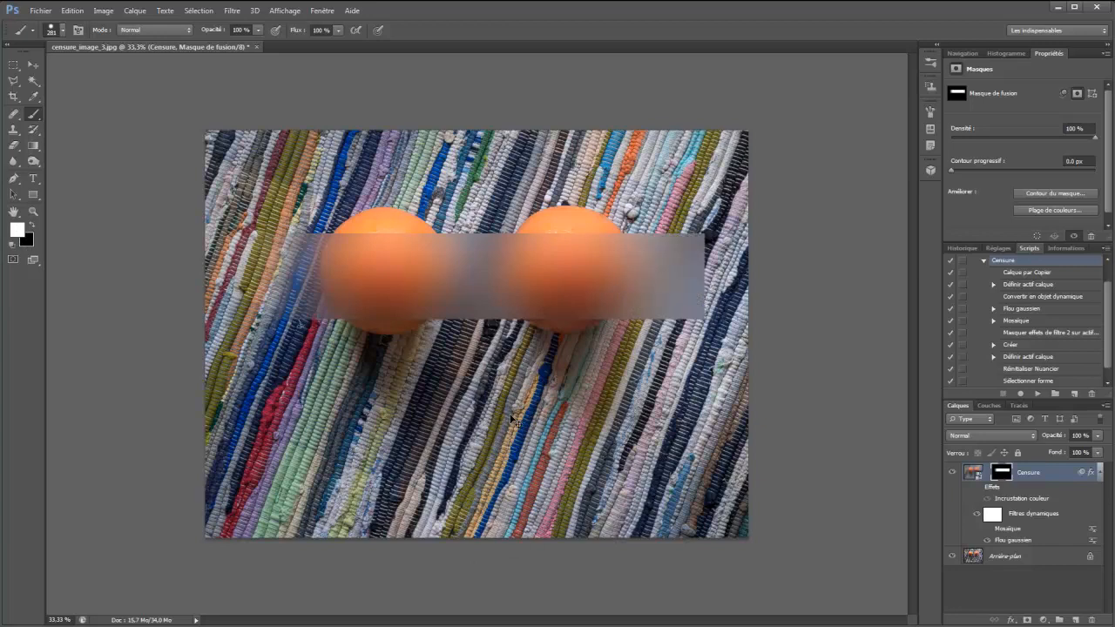
key("ctrl+alt+z")
Move the mask's rectangle below the oranges and paint white over the centre of each orange with a 239 px brush
left_click_drag(458, 266, 462, 468, "ctrl")
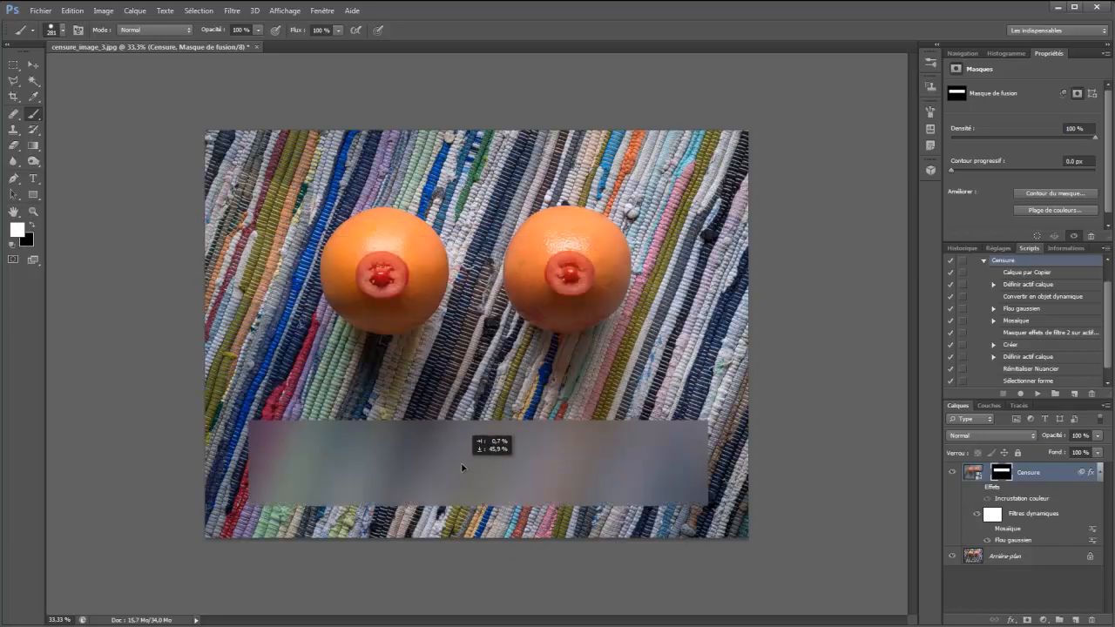
mouse_move(477, 382)
left_mouse_down("alt")
mouse_move(513, 97)
mouse_move(502, 65)
left_mouse_up("alt")
left_click_drag(385, 259, 384, 281)
left_click_drag(567, 272, 559, 259)
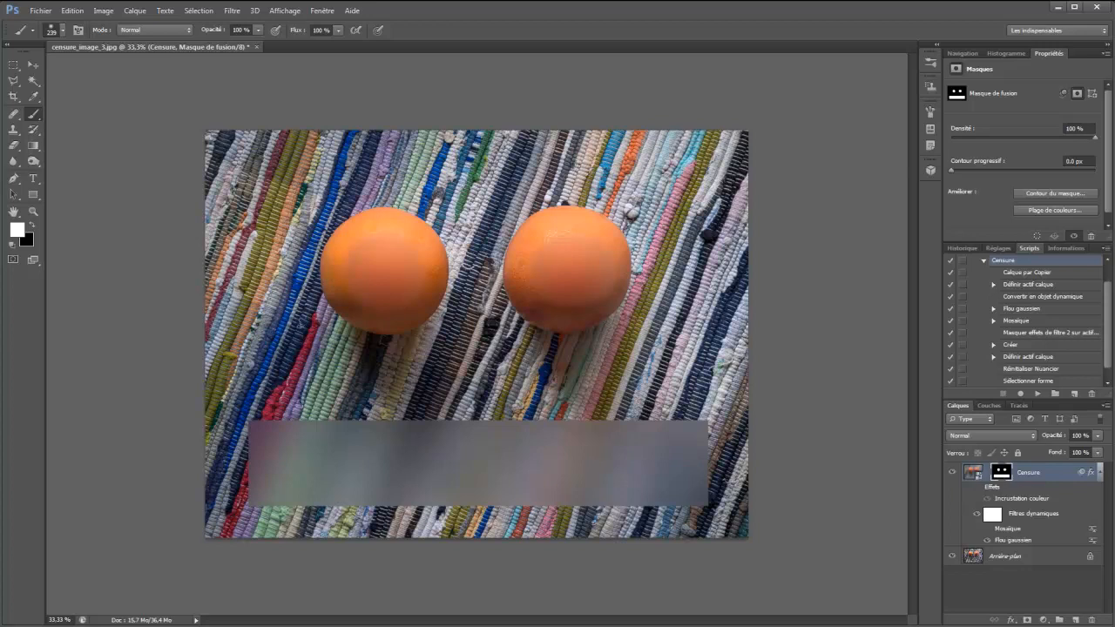
Undo the two white dabs and the rectangle's move on the Censure mask
key("ctrl+alt+z")
key("ctrl+alt+z")
key("ctrl+alt+z")
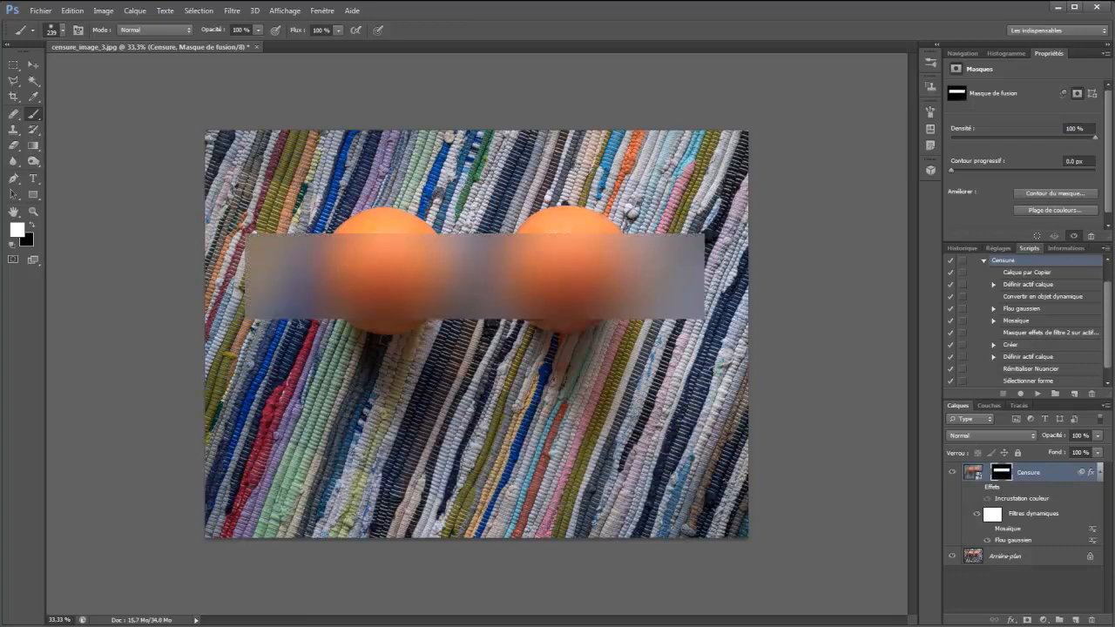